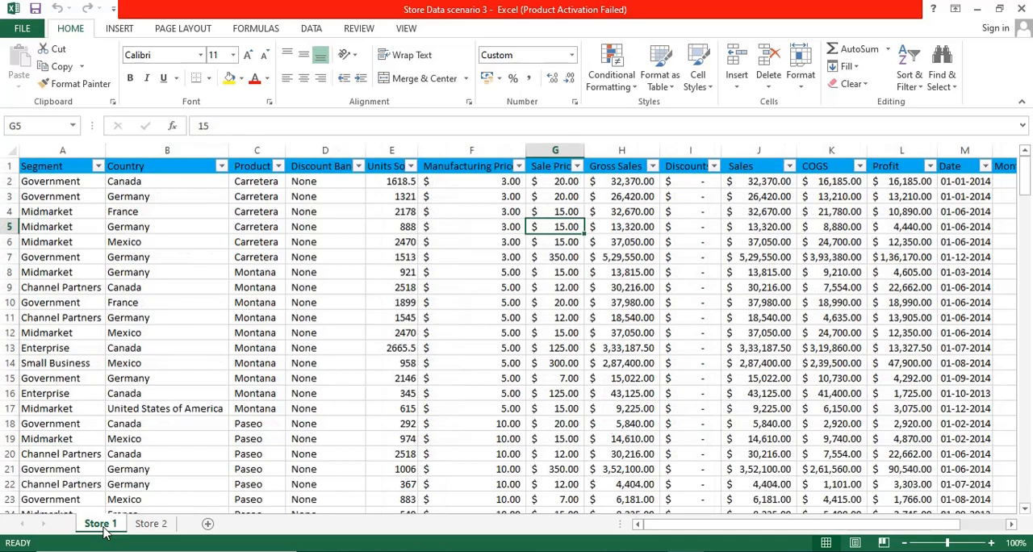
Compare the Store 1 and Store 2 sheets of the Excel workbook, checking their columns and the last data row of each
{"action": "left_click", "coordinate": [163, 527]}
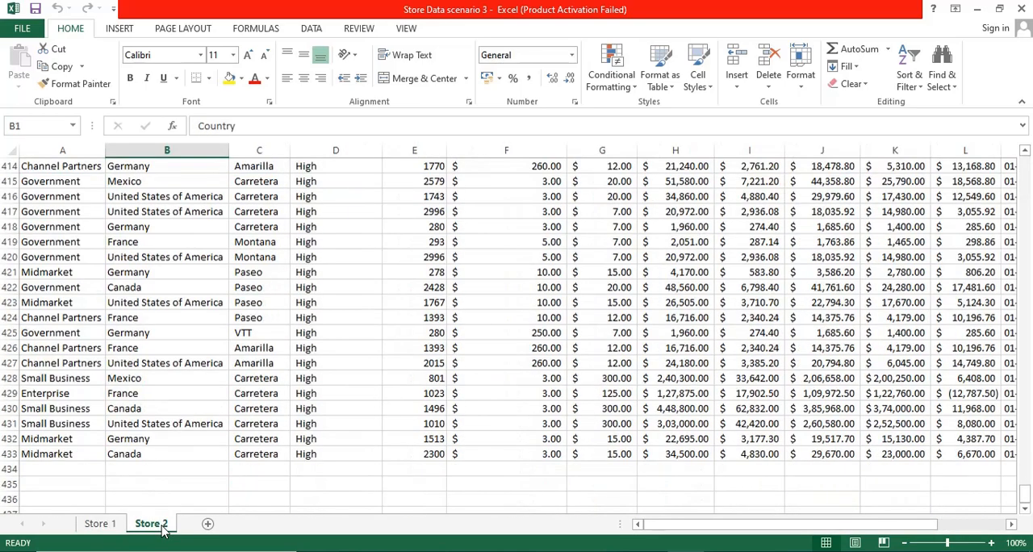
{"action": "left_click", "coordinate": [100, 523]}
{"action": "scroll", "coordinate": [953, 250], "scroll_direction": "down", "scroll_amount": 5}
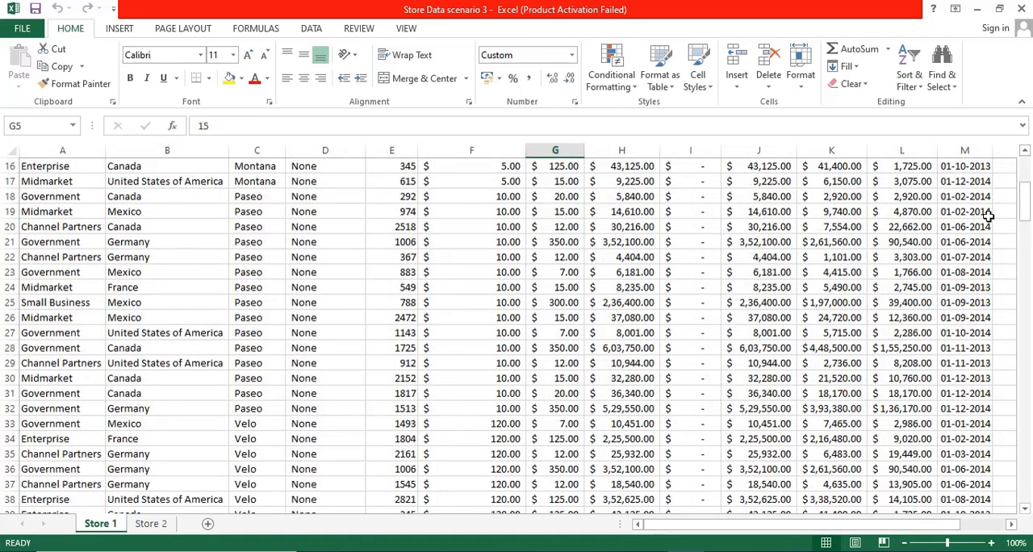
{"action": "left_click_drag", "start_coordinate": [1023, 202], "coordinate": [1026, 501]}
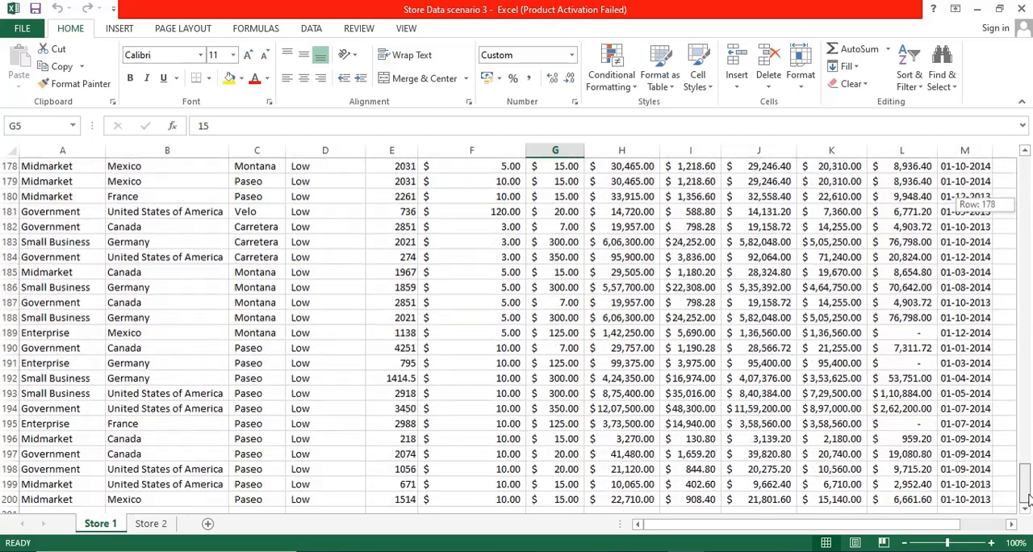
{"action": "left_click", "coordinate": [148, 524]}
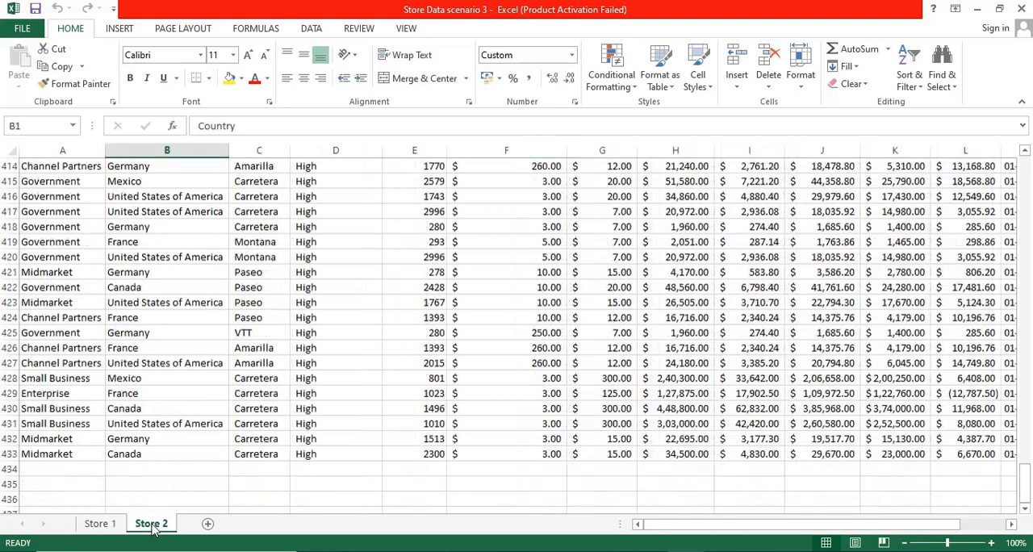
{"action": "left_click", "coordinate": [5, 455]}
{"action": "left_click", "coordinate": [98, 524]}
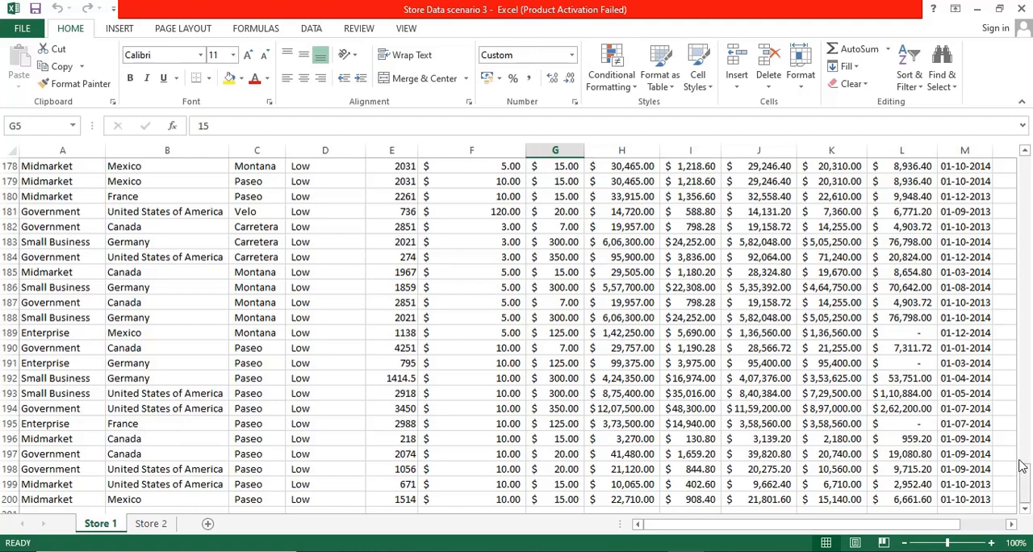
{"action": "left_click_drag", "start_coordinate": [1025, 482], "coordinate": [1028, 164]}
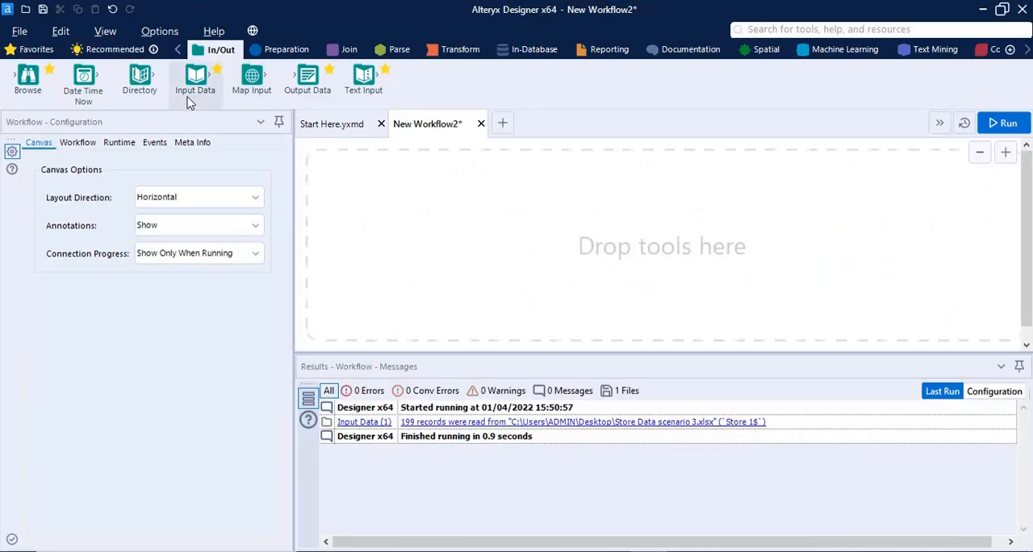
In Alteryx Designer, add an Input Data tool that imports only the list of sheet names from Store Data scenario 3.xlsx on the Desktop
{"action": "left_click_drag", "start_coordinate": [193, 78], "coordinate": [440, 238]}
{"action": "left_click", "coordinate": [272, 159]}
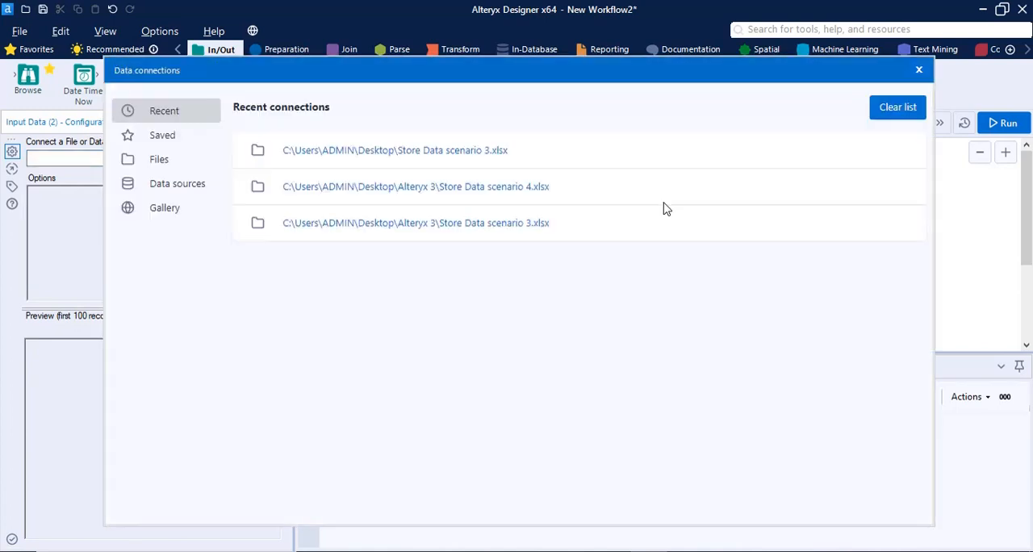
{"action": "left_click", "coordinate": [622, 180]}
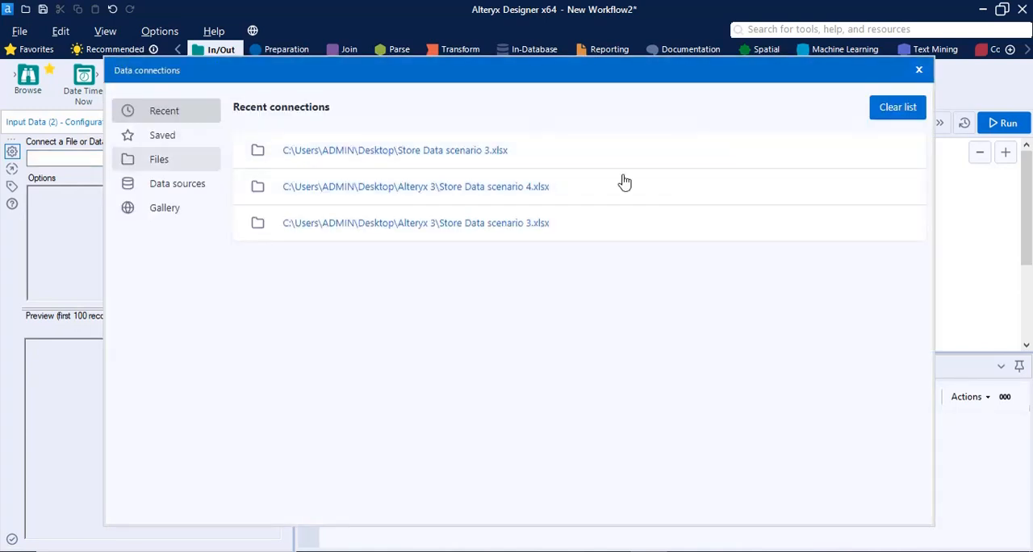
{"action": "left_click", "coordinate": [637, 155]}
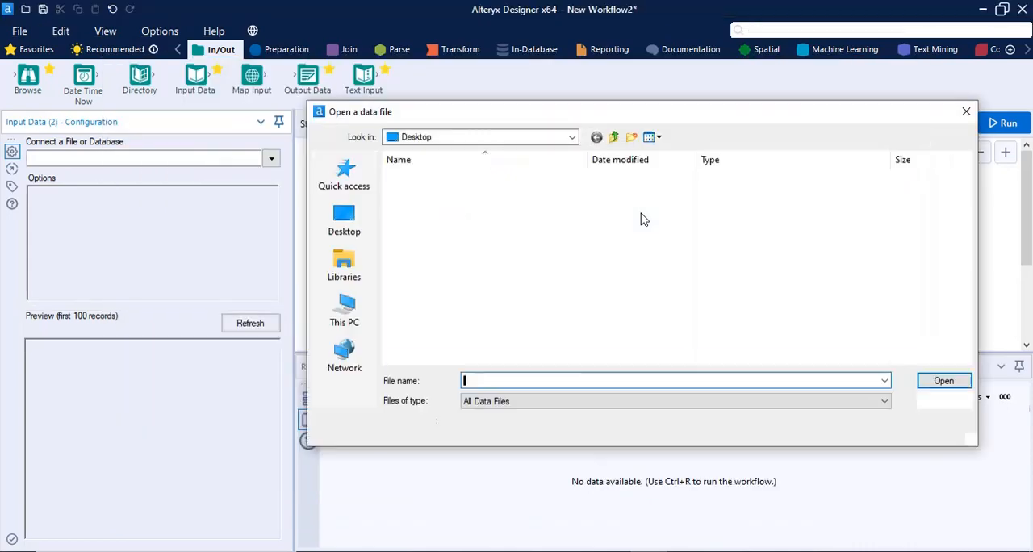
{"action": "scroll", "coordinate": [594, 297], "scroll_direction": "down", "scroll_amount": 5}
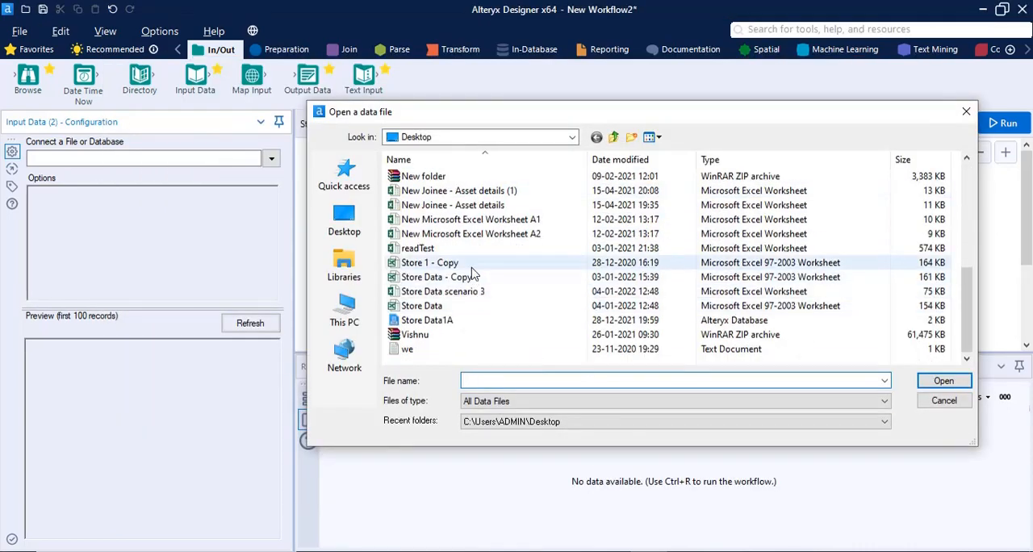
{"action": "left_click", "coordinate": [470, 293]}
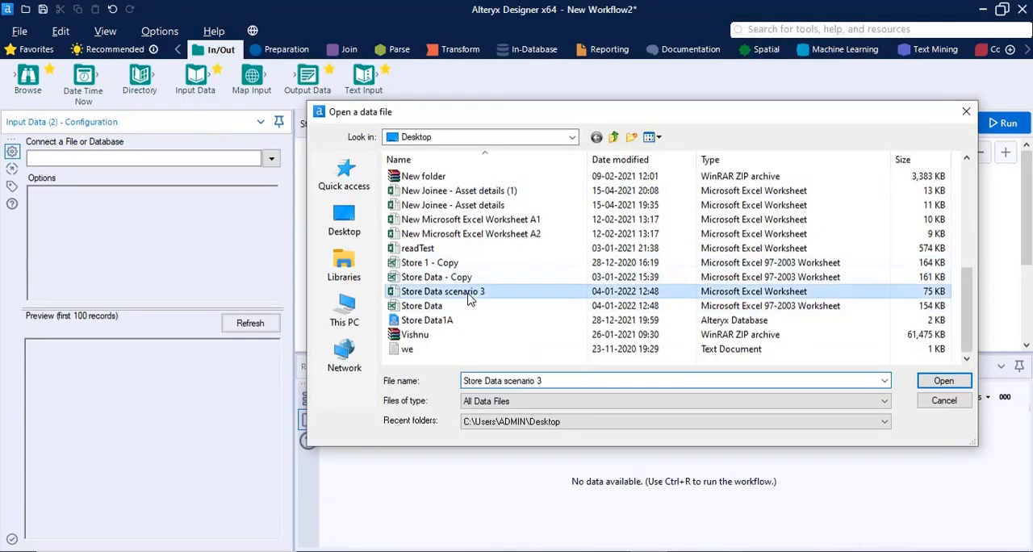
{"action": "left_click", "coordinate": [943, 380]}
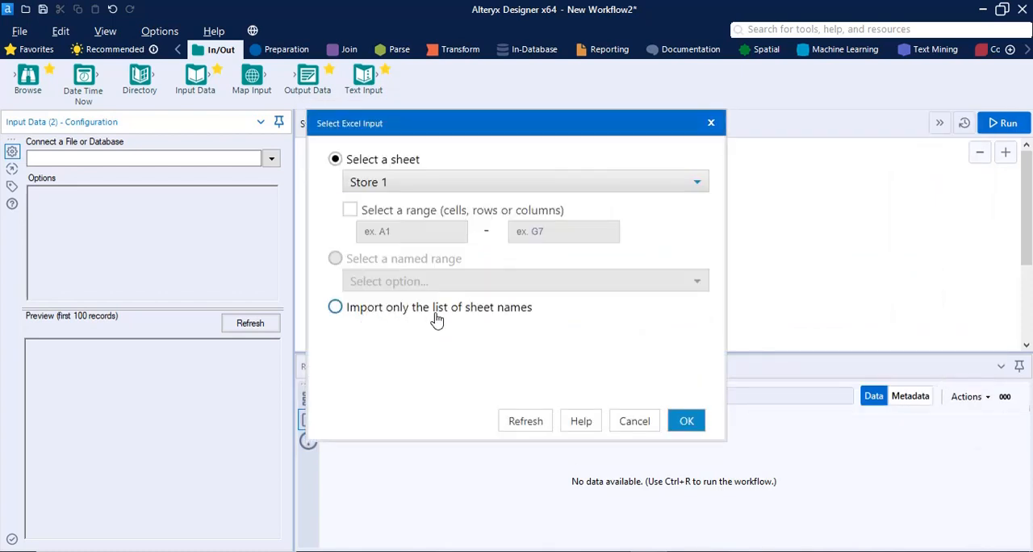
{"action": "left_click", "coordinate": [335, 307]}
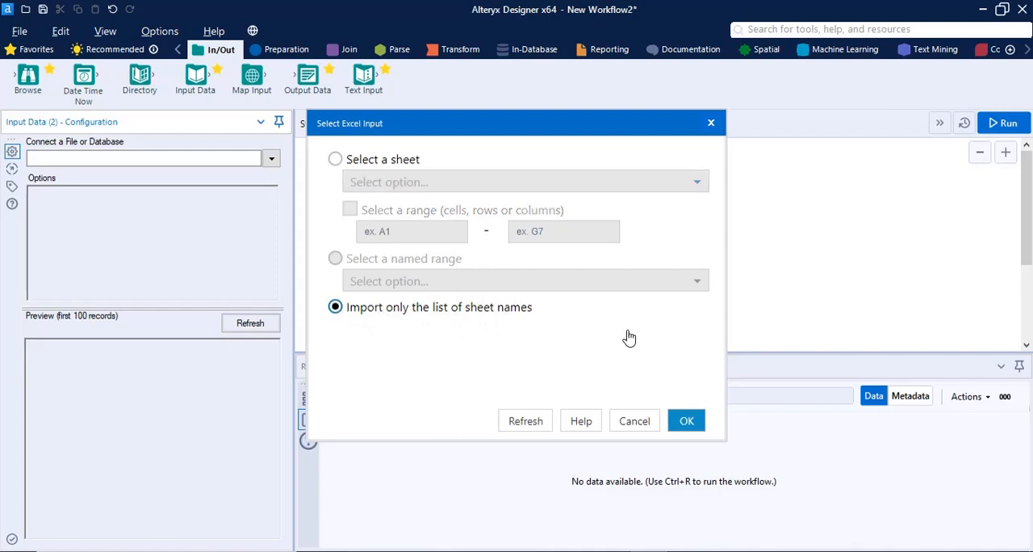
{"action": "left_click", "coordinate": [685, 420]}
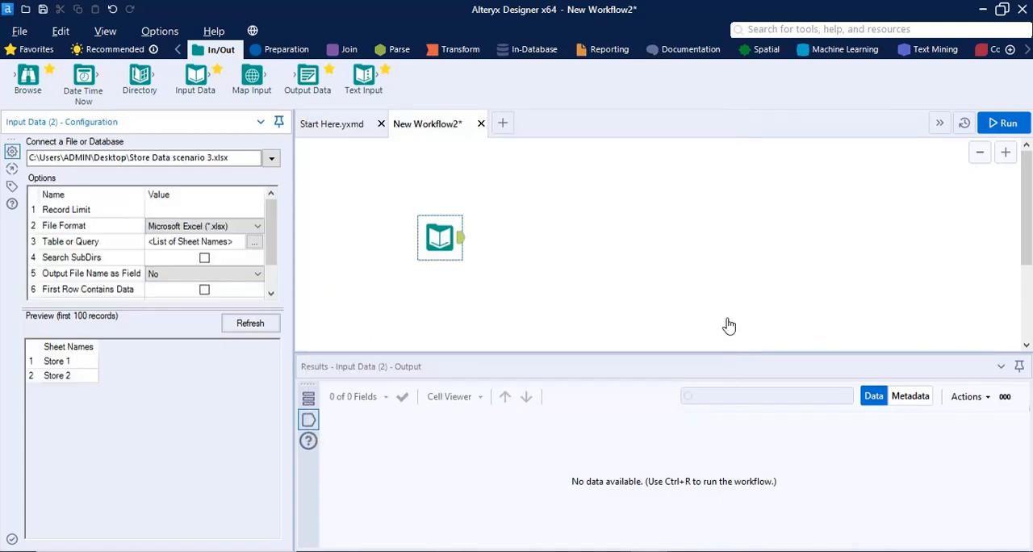
Run the workflow and check the sheet name records returned by the Input Data tool
{"action": "left_click", "coordinate": [999, 123]}
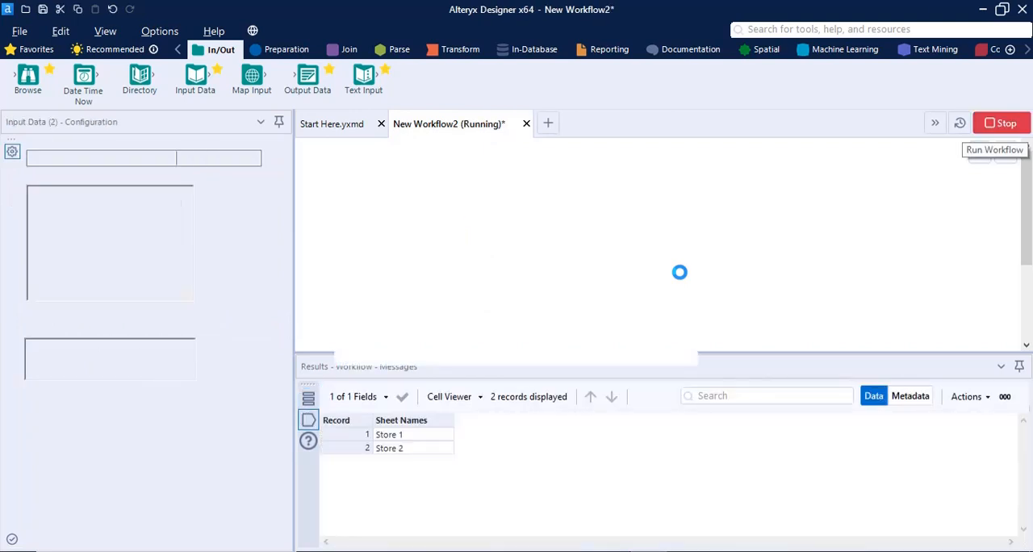
{"action": "left_click", "coordinate": [649, 341]}
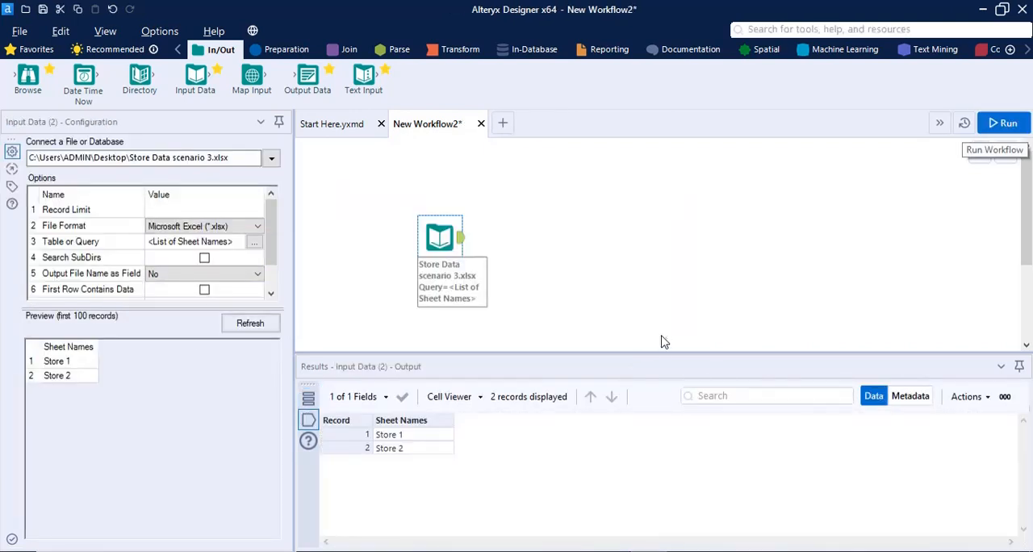
{"action": "left_click", "coordinate": [401, 435]}
{"action": "left_click", "coordinate": [406, 449]}
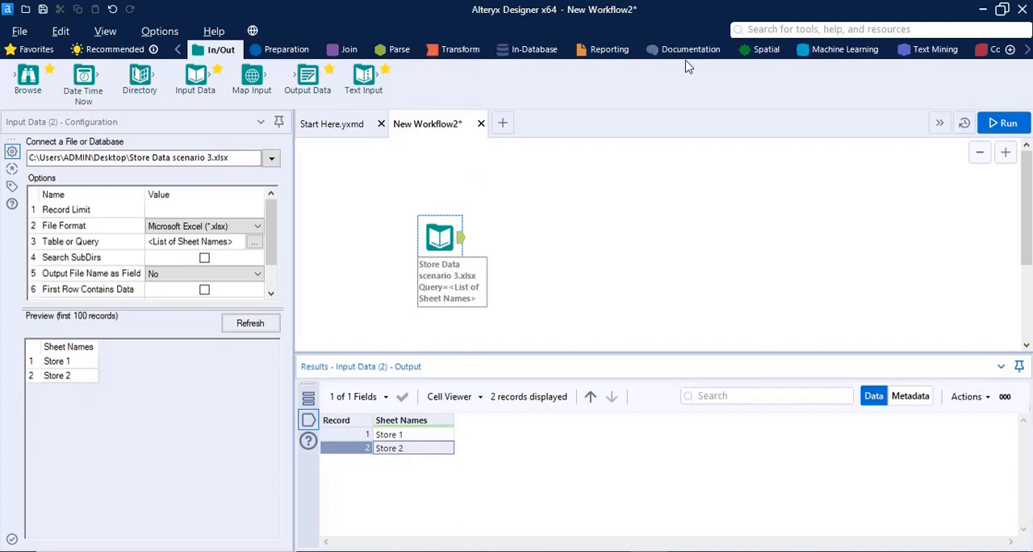
Add a Dynamic Input tool from the Developer category and connect it to the Input Data tool's output
{"action": "left_click", "coordinate": [1028, 49]}
{"action": "left_click", "coordinate": [1027, 49]}
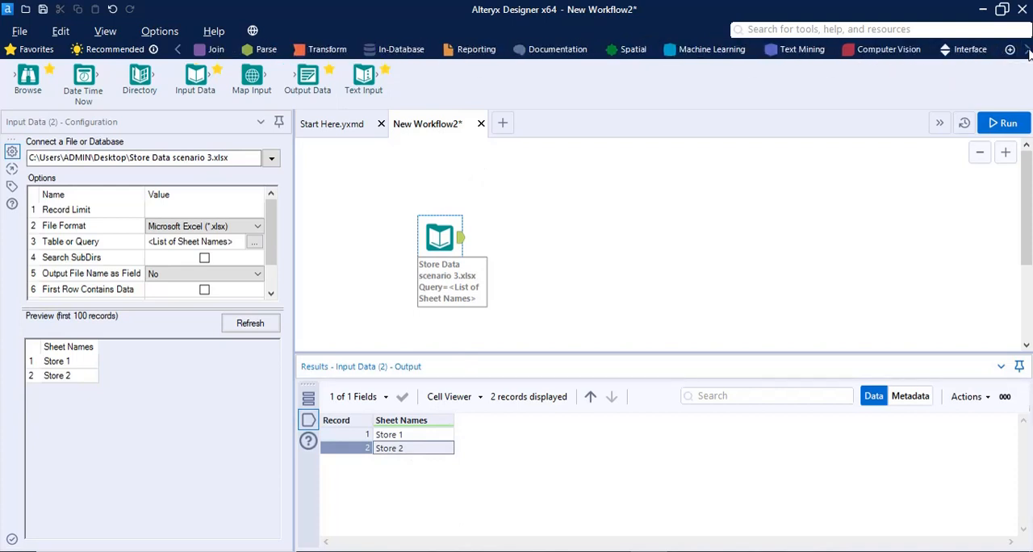
{"action": "left_click", "coordinate": [1027, 50]}
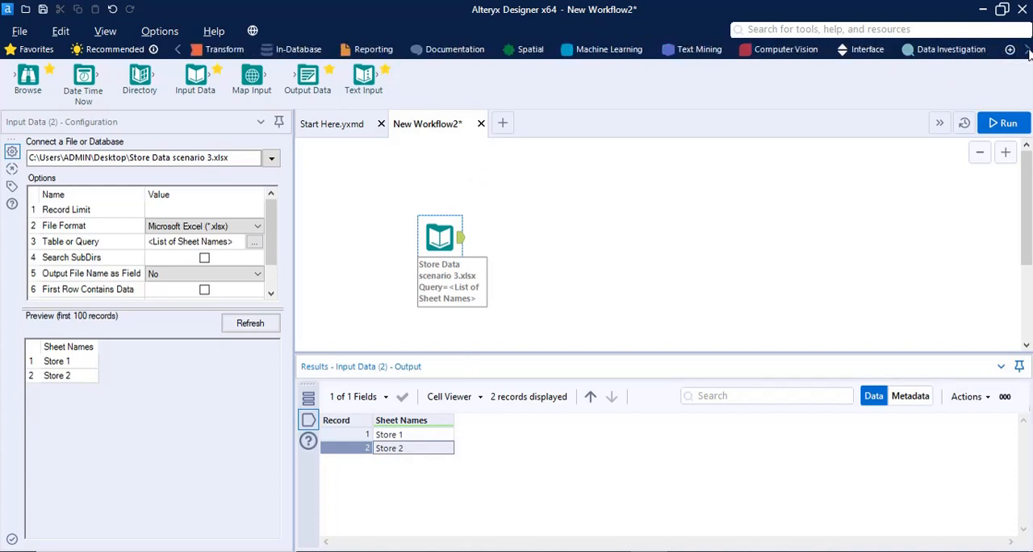
{"action": "left_click", "coordinate": [1027, 49]}
{"action": "left_click", "coordinate": [1027, 50]}
{"action": "left_click", "coordinate": [1028, 49]}
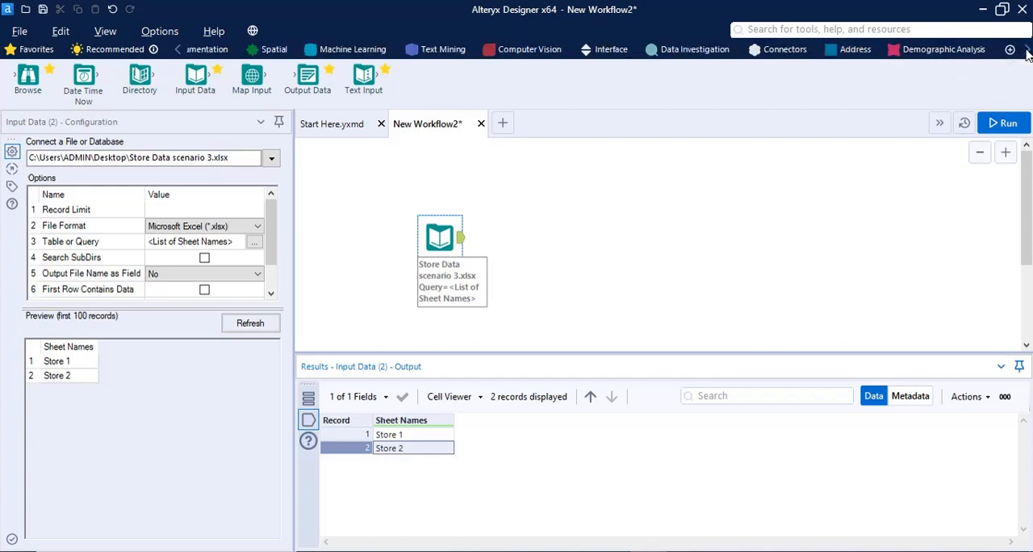
{"action": "left_click", "coordinate": [1027, 49]}
{"action": "left_click", "coordinate": [1027, 50]}
{"action": "left_click", "coordinate": [1027, 49]}
{"action": "left_click", "coordinate": [1027, 49]}
{"action": "left_click", "coordinate": [1027, 49]}
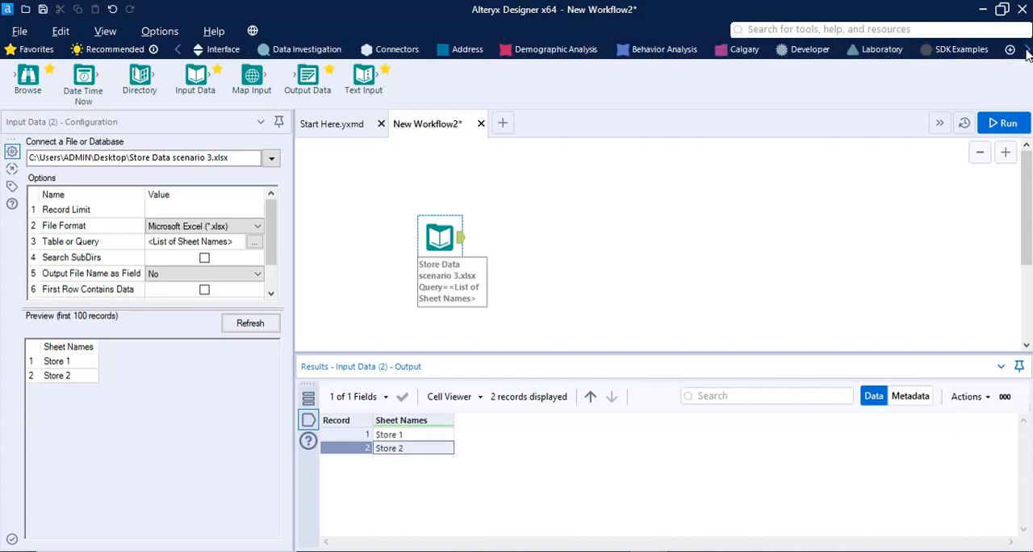
{"action": "left_click", "coordinate": [813, 51]}
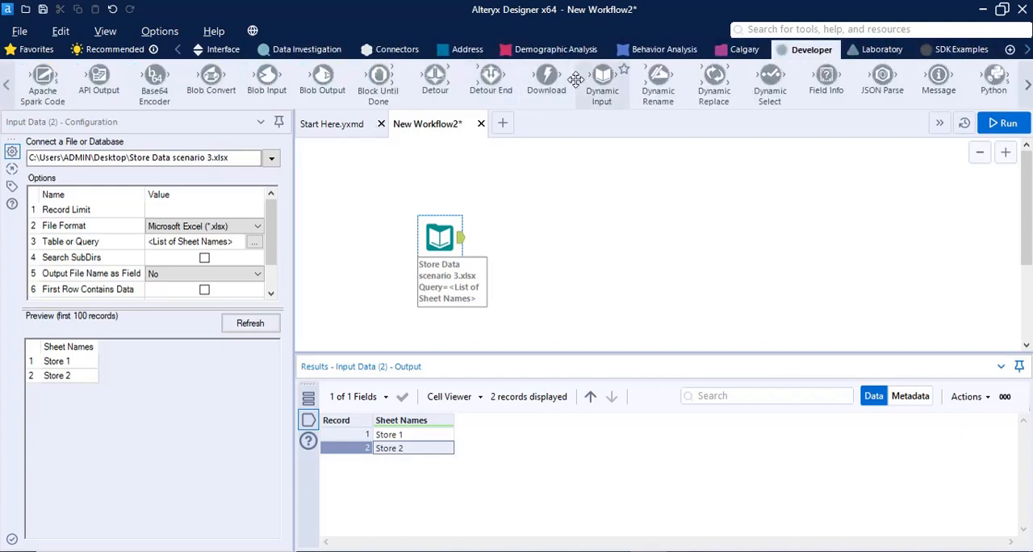
{"action": "left_click_drag", "start_coordinate": [599, 83], "coordinate": [549, 228]}
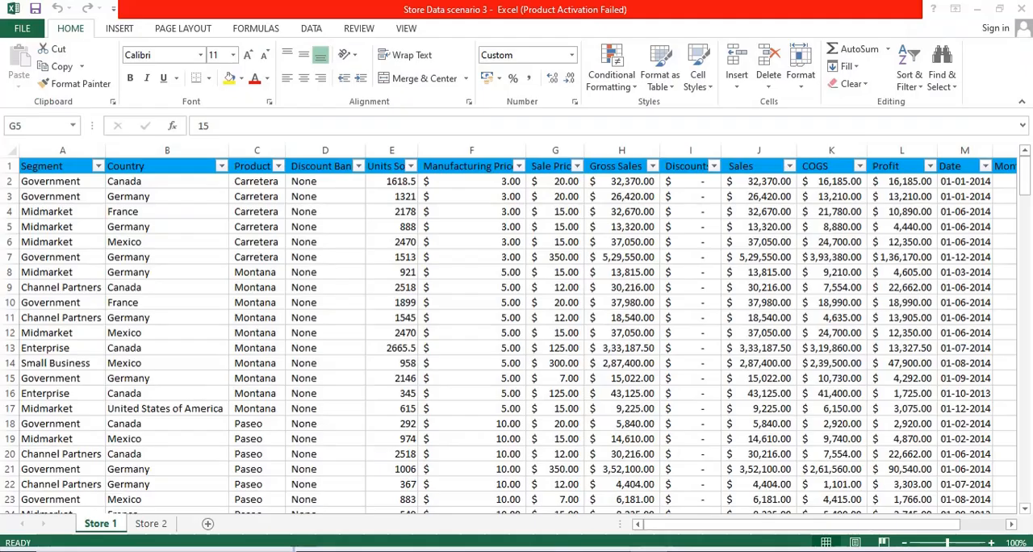
Check the Store 2 sheet in Excel, and in Alteryx Designer review the Dynamic Input's available source fields, leaving Sheet Names selected
{"action": "left_click", "coordinate": [151, 523]}
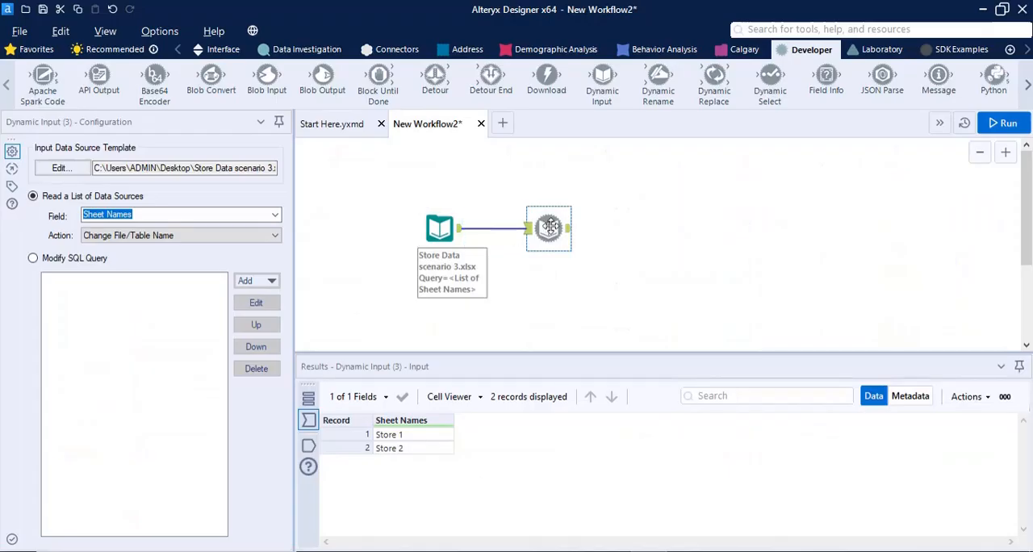
{"action": "left_click", "coordinate": [275, 215]}
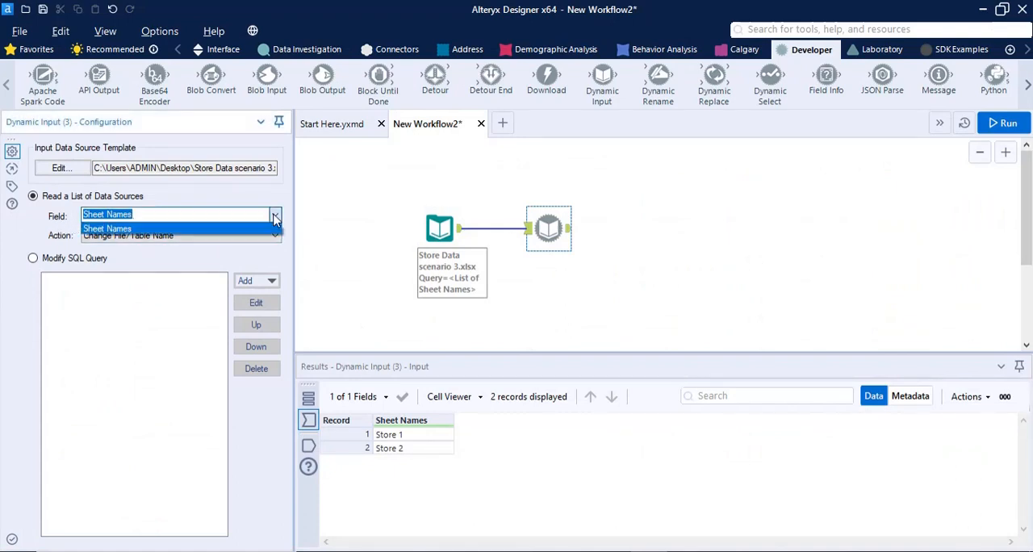
{"action": "left_click", "coordinate": [275, 218]}
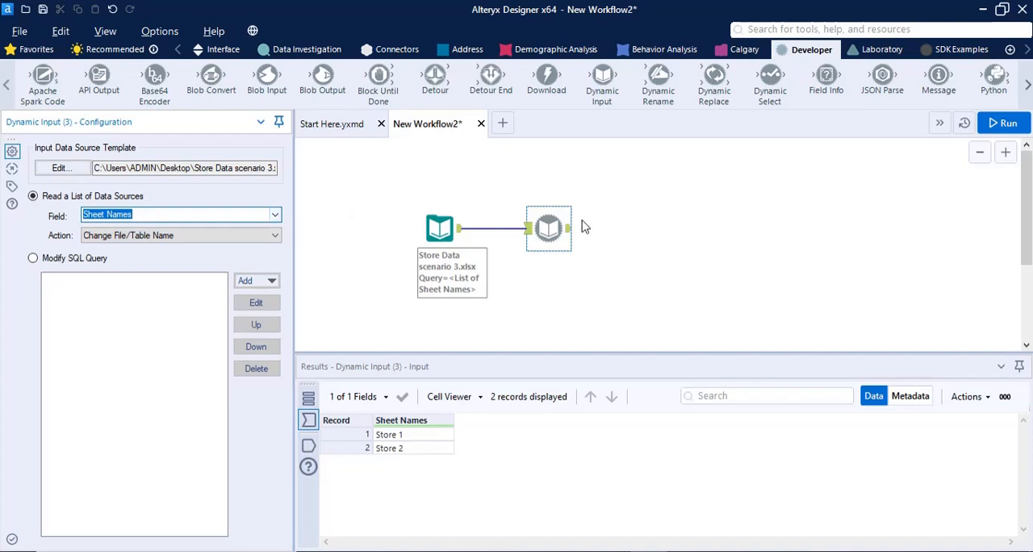
Run the workflow to combine both sheets and check the last record of the Dynamic Input output
{"action": "key", "text": "ctrl+r"}
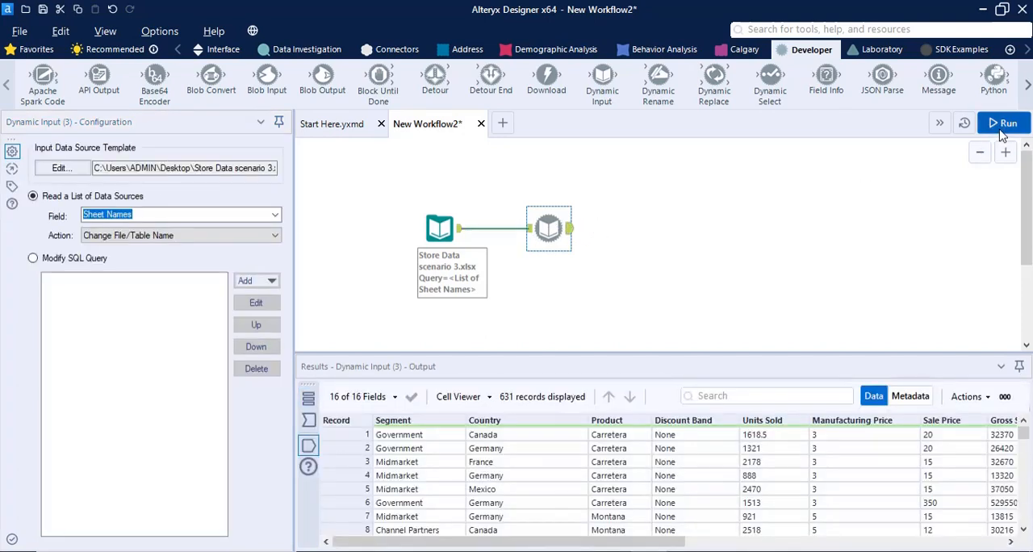
{"action": "key", "text": "ctrl+r"}
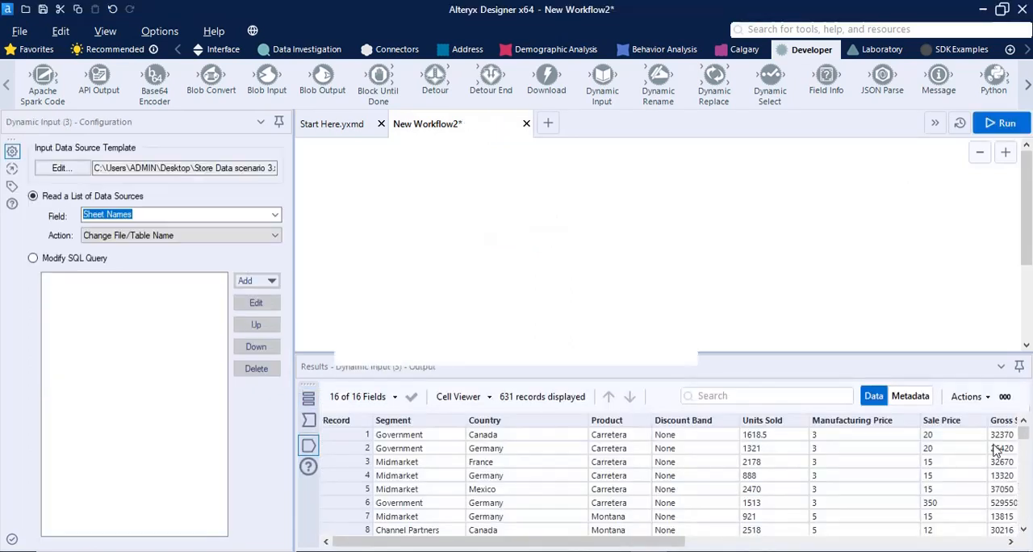
{"action": "left_click_drag", "start_coordinate": [1023, 436], "coordinate": [1024, 528]}
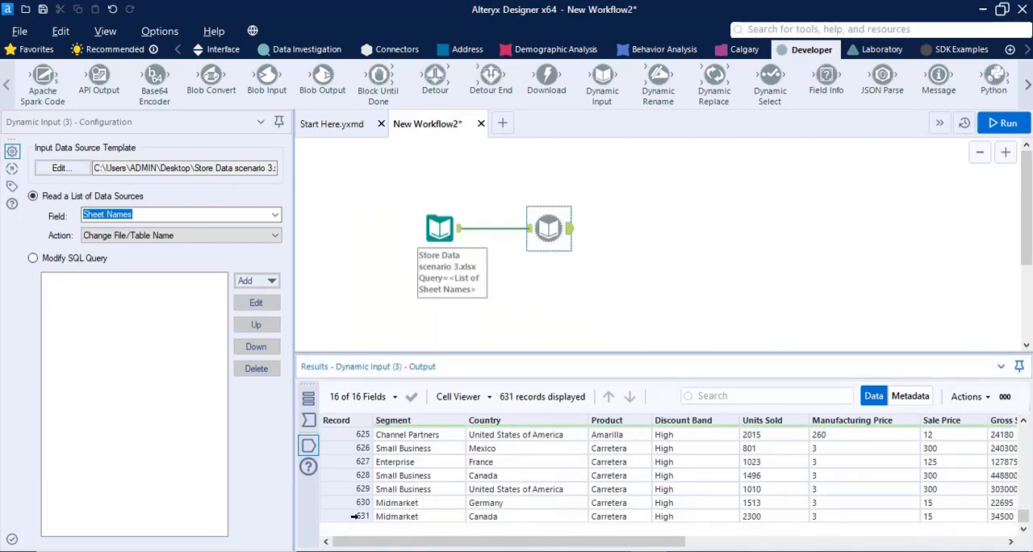
{"action": "left_click", "coordinate": [355, 517]}
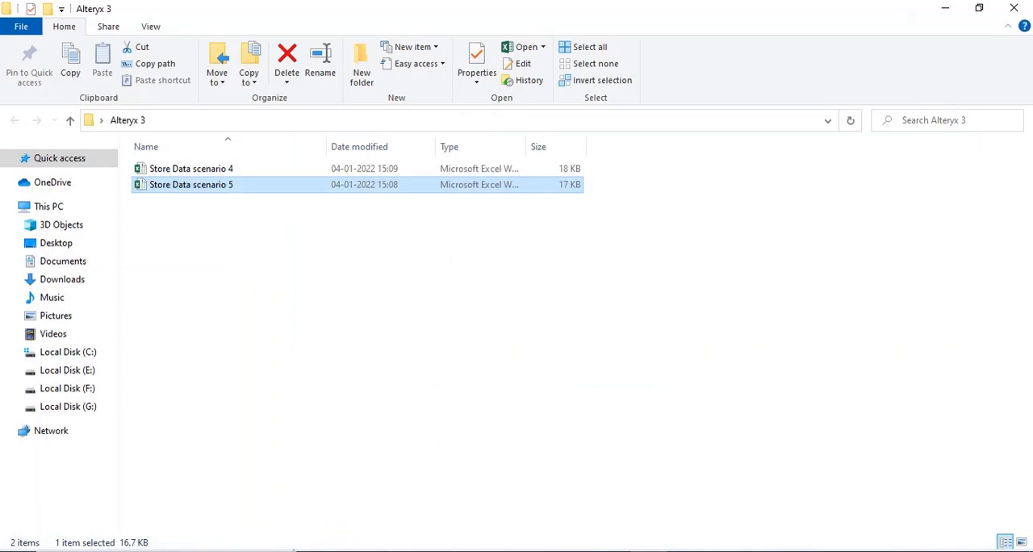
Look over the Store Data scenario 4 and Store Data scenario 5 workbooks in the Alteryx 3 folder in File Explorer
{"action": "left_click", "coordinate": [267, 170]}
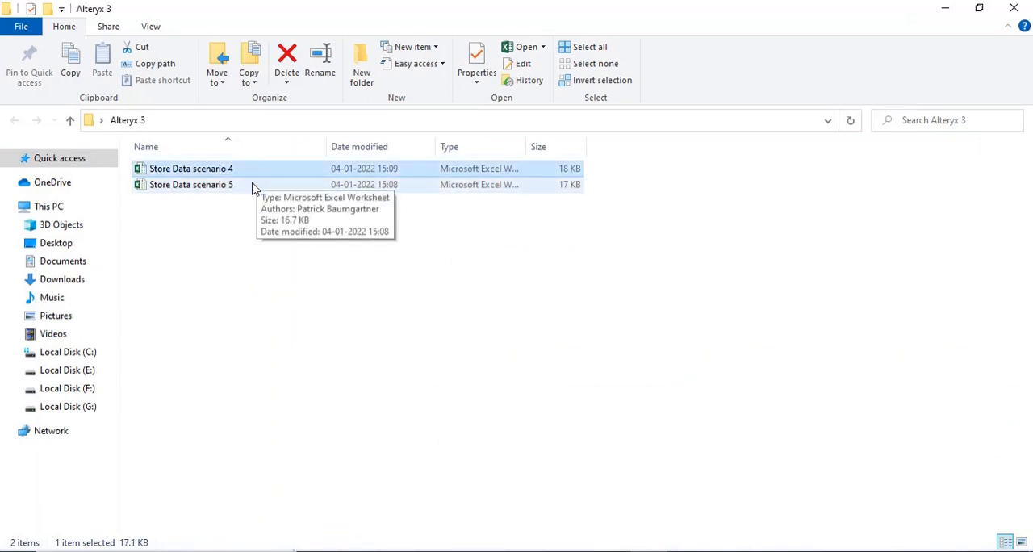
{"action": "left_click", "coordinate": [252, 187]}
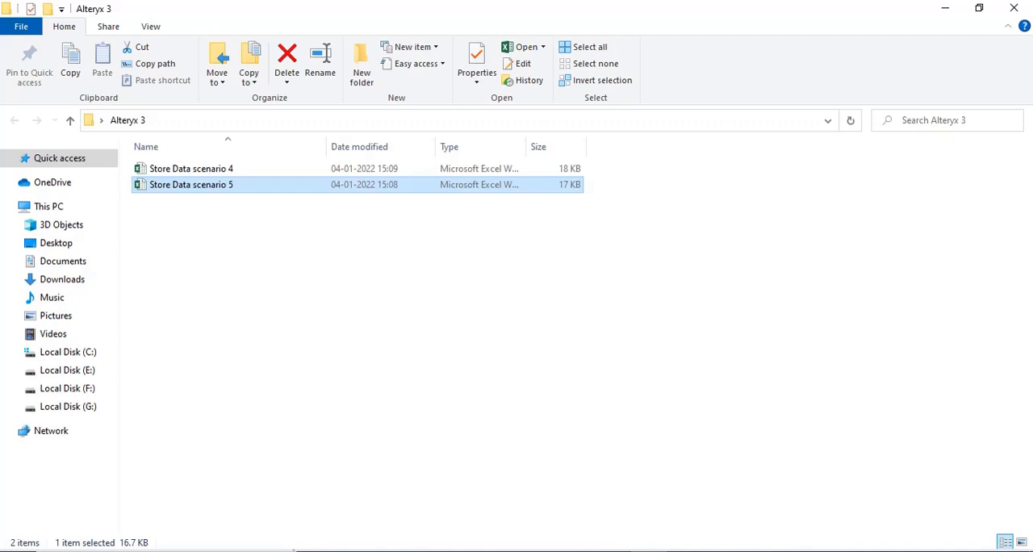
Switch to Alteryx Designer, create a new workflow, and place a Directory tool from the In/Out category on its canvas
{"action": "key", "text": "alt+Tab"}
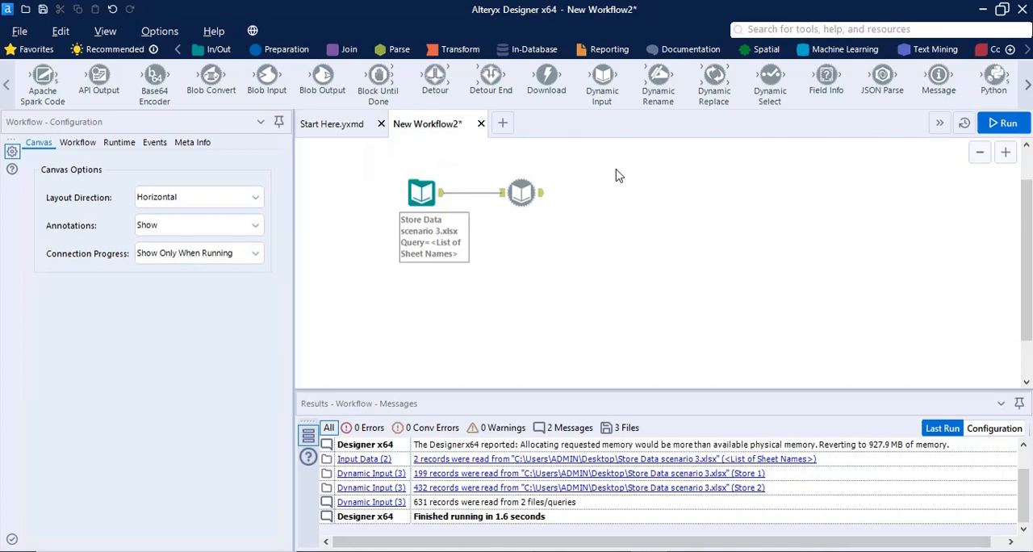
{"action": "left_click", "coordinate": [502, 122]}
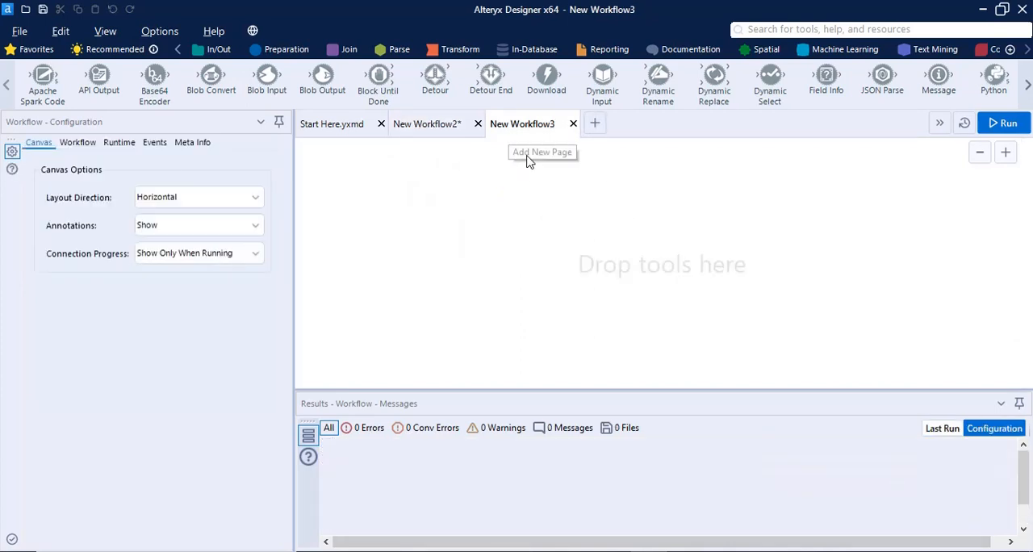
{"action": "left_click", "coordinate": [215, 50]}
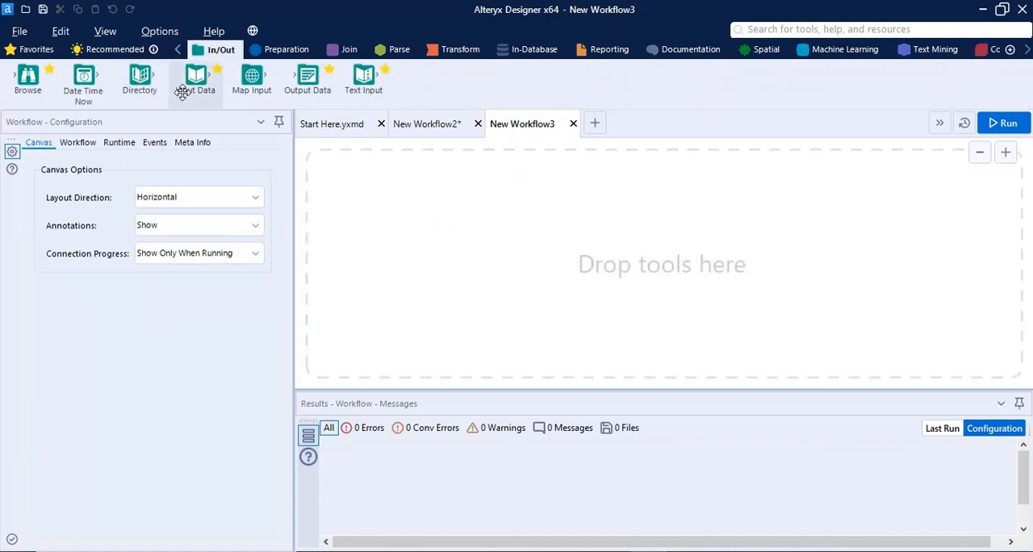
{"action": "left_click_drag", "start_coordinate": [195, 77], "coordinate": [490, 254]}
{"action": "right_click", "coordinate": [490, 250]}
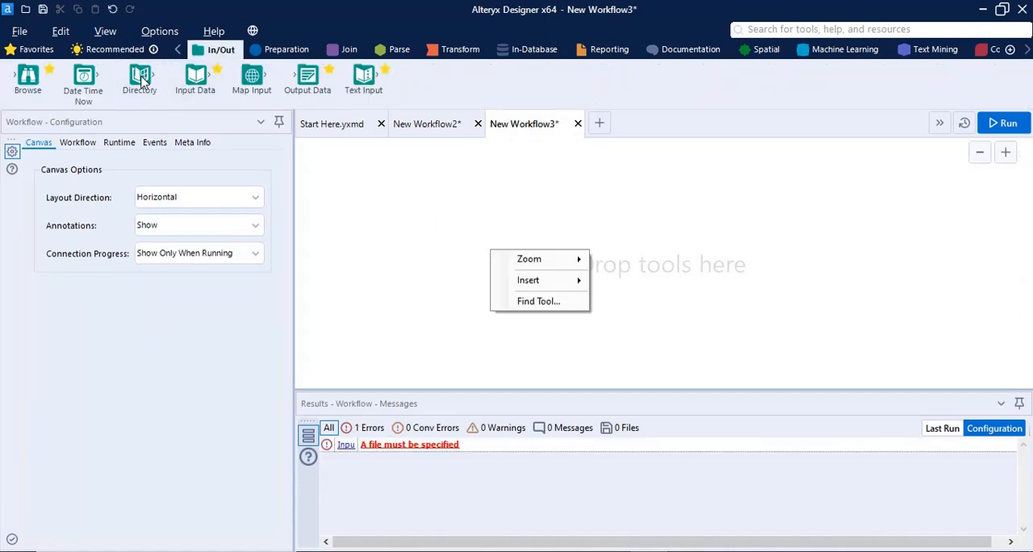
{"action": "left_click_drag", "start_coordinate": [141, 81], "coordinate": [466, 250]}
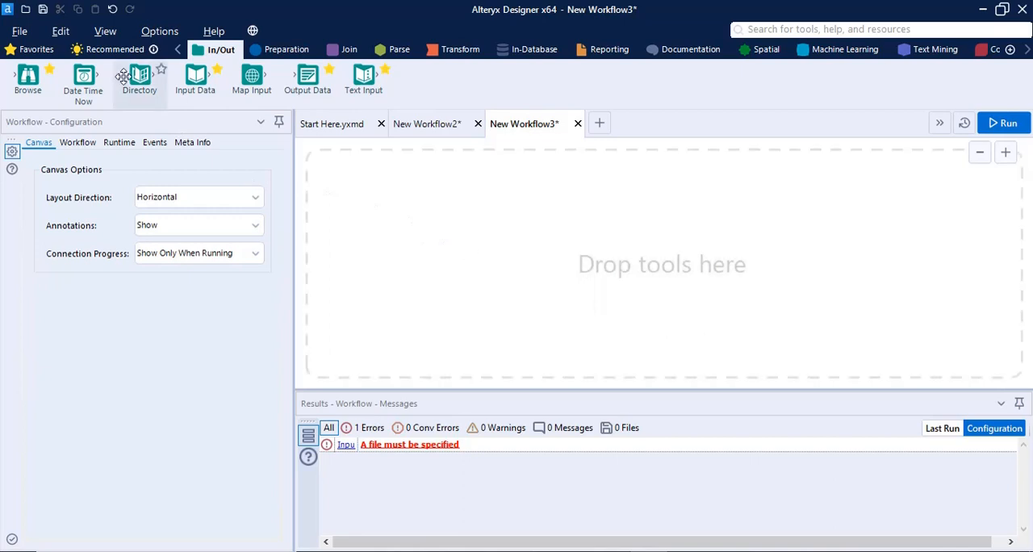
{"action": "left_click_drag", "start_coordinate": [139, 81], "coordinate": [412, 255]}
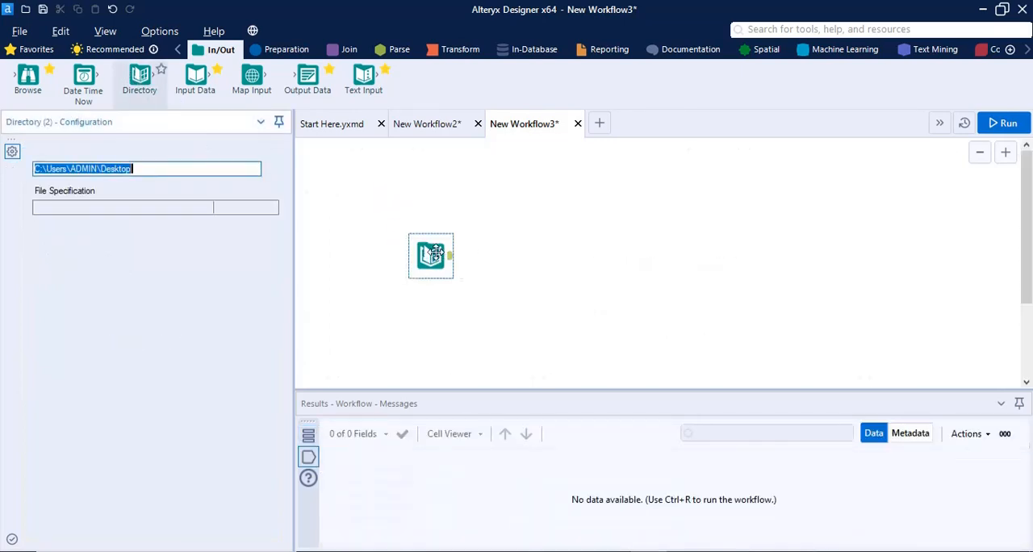
Set the Directory tool's folder to Alteryx 3 on the Desktop
{"action": "left_click", "coordinate": [273, 168]}
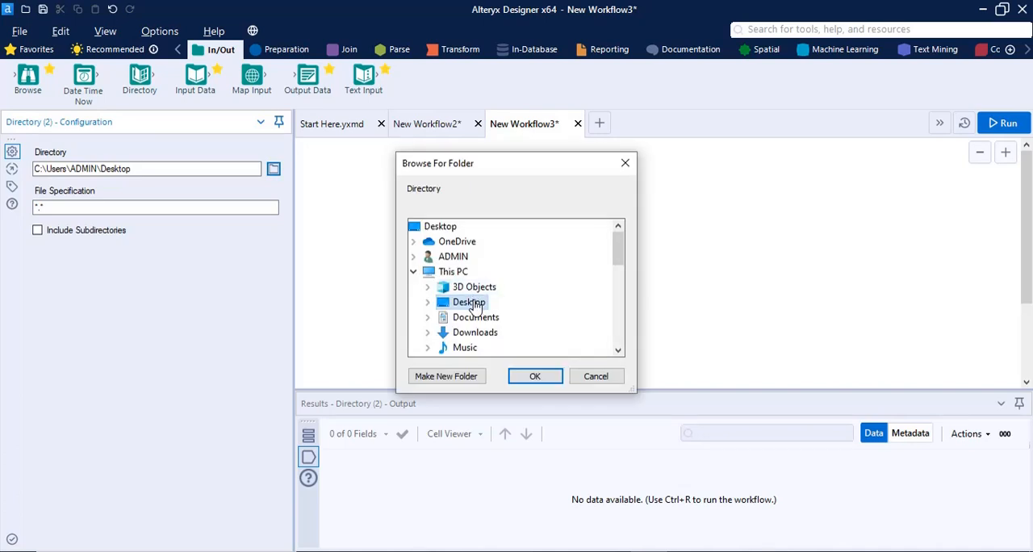
{"action": "double_click", "coordinate": [474, 302]}
{"action": "scroll", "coordinate": [519, 295], "scroll_direction": "down", "scroll_amount": 2}
{"action": "scroll", "coordinate": [518, 296], "scroll_direction": "up", "scroll_amount": 1}
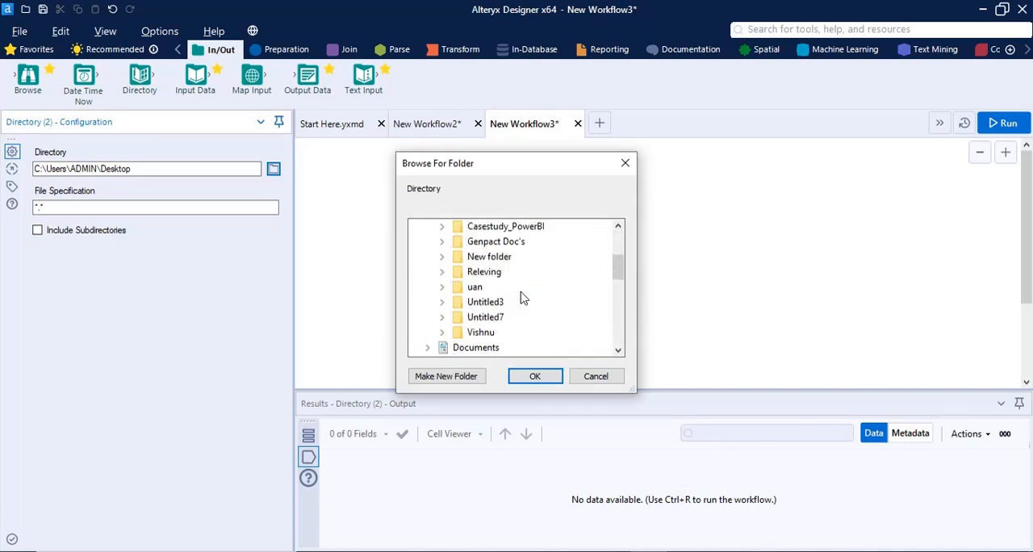
{"action": "scroll", "coordinate": [521, 297], "scroll_direction": "up", "scroll_amount": 1}
{"action": "left_click", "coordinate": [544, 375]}
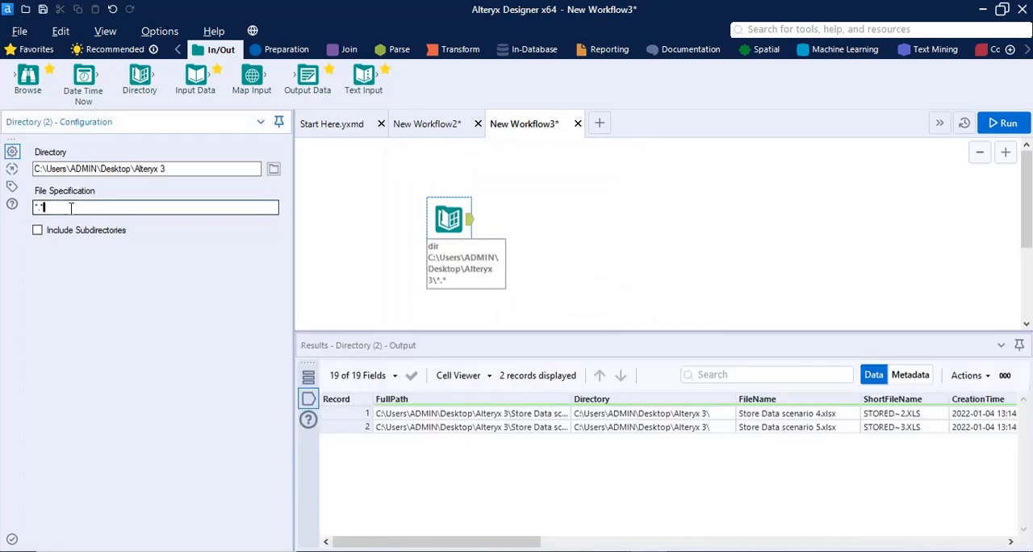
Set the Directory tool's file specification to *.xlsx* and run the workflow
{"action": "left_click_drag", "start_coordinate": [70, 207], "coordinate": [28, 208]}
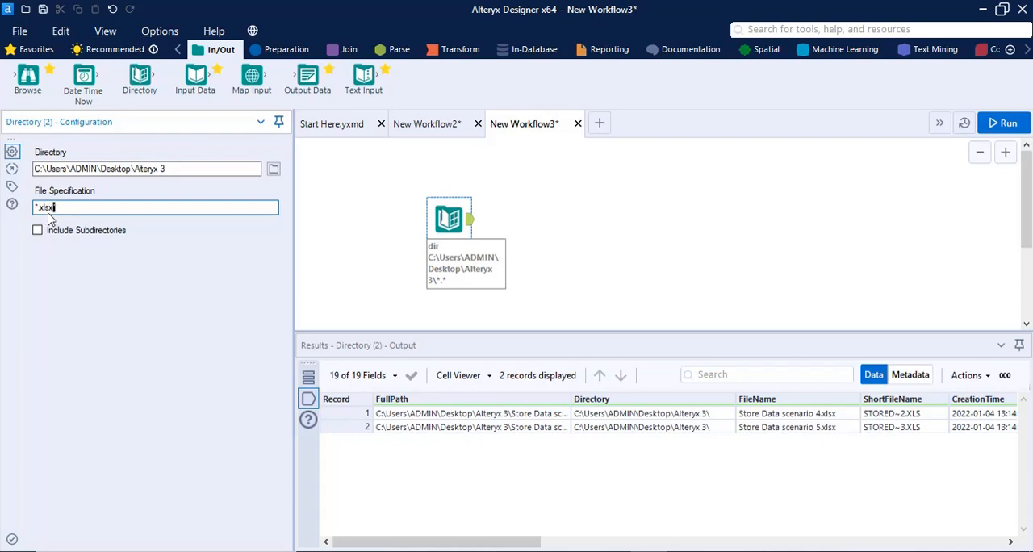
{"action": "type", "text": "*"}
{"action": "left_click", "coordinate": [1007, 122]}
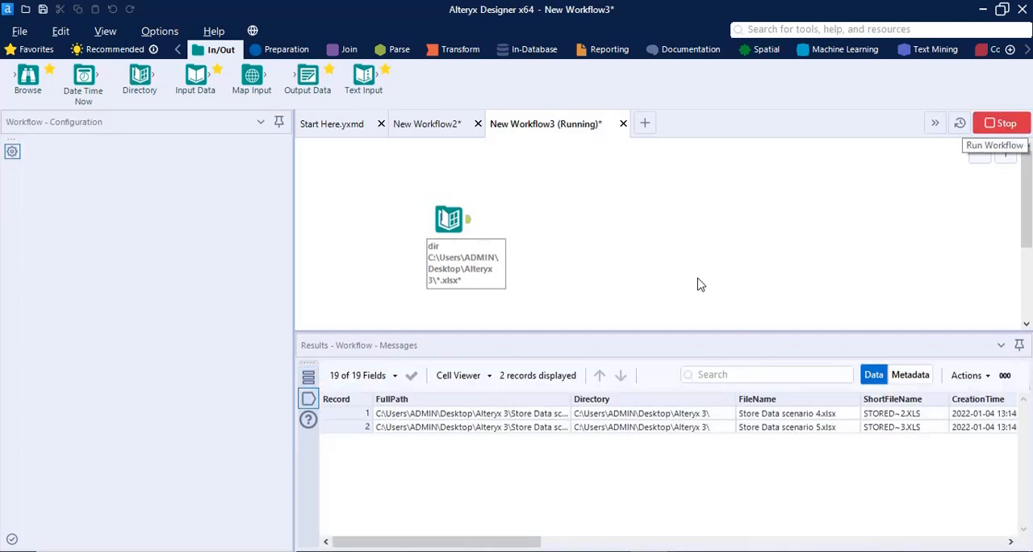
{"action": "left_click", "coordinate": [643, 347]}
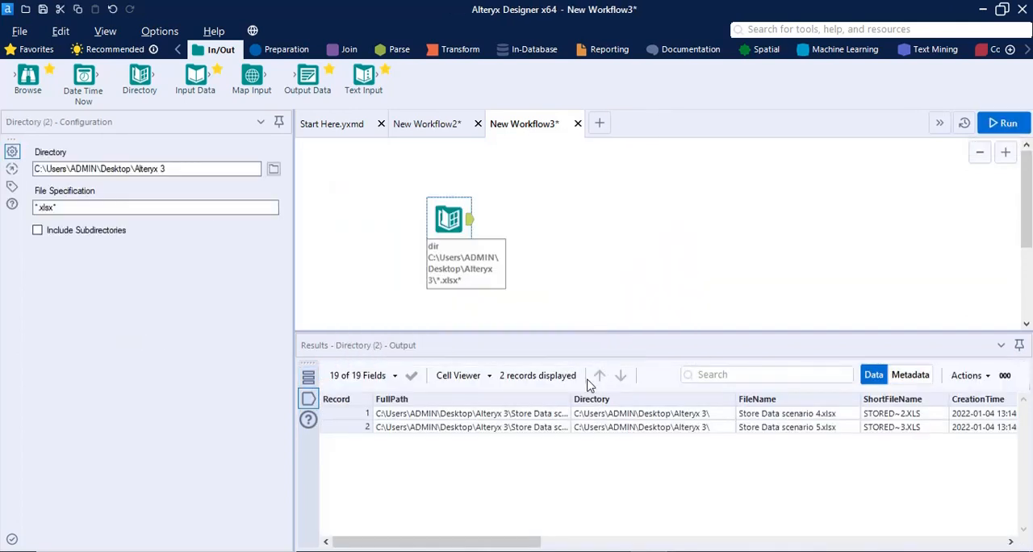
Inspect the FullPath column in the Directory output and compare it with the workbooks in the Alteryx 3 folder in File Explorer
{"action": "left_click_drag", "start_coordinate": [570, 399], "coordinate": [683, 396]}
{"action": "mouse_move", "coordinate": [528, 542]}
{"action": "left_mouse_down"}
{"action": "mouse_move", "coordinate": [989, 544]}
{"action": "mouse_move", "coordinate": [515, 544]}
{"action": "left_mouse_up"}
{"action": "left_click_drag", "start_coordinate": [455, 213], "coordinate": [456, 232]}
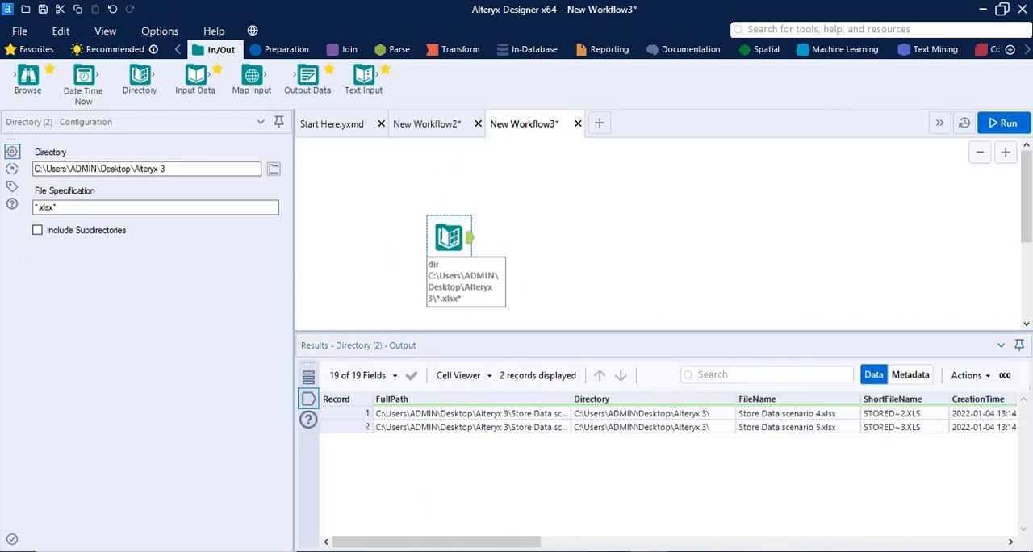
{"action": "left_click", "coordinate": [392, 550]}
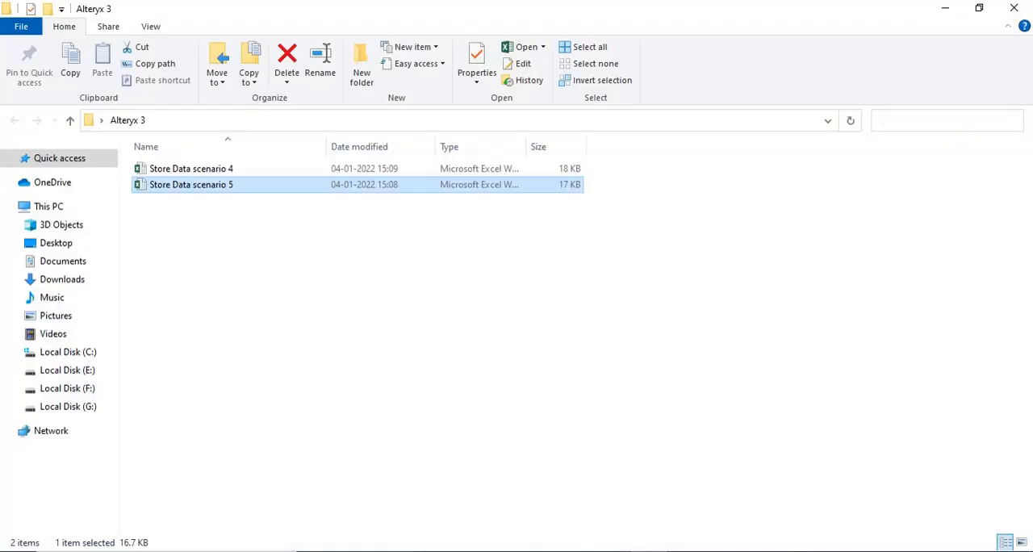
{"action": "left_click", "coordinate": [391, 551]}
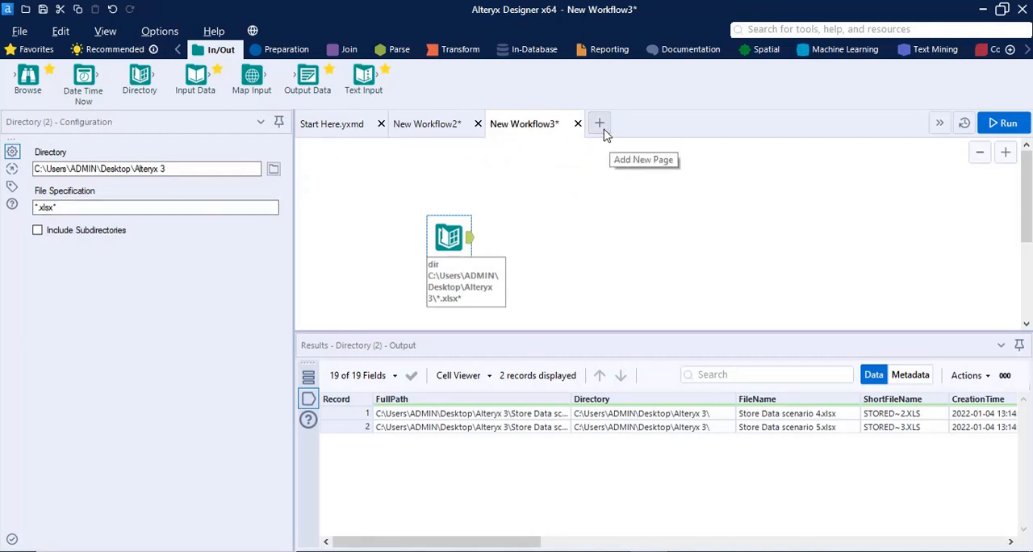
Create another new workflow with an Input Data tool reading the Store 1 sheet of Store Data scenario 4 from the Alteryx 3 folder
{"action": "left_click", "coordinate": [606, 263]}
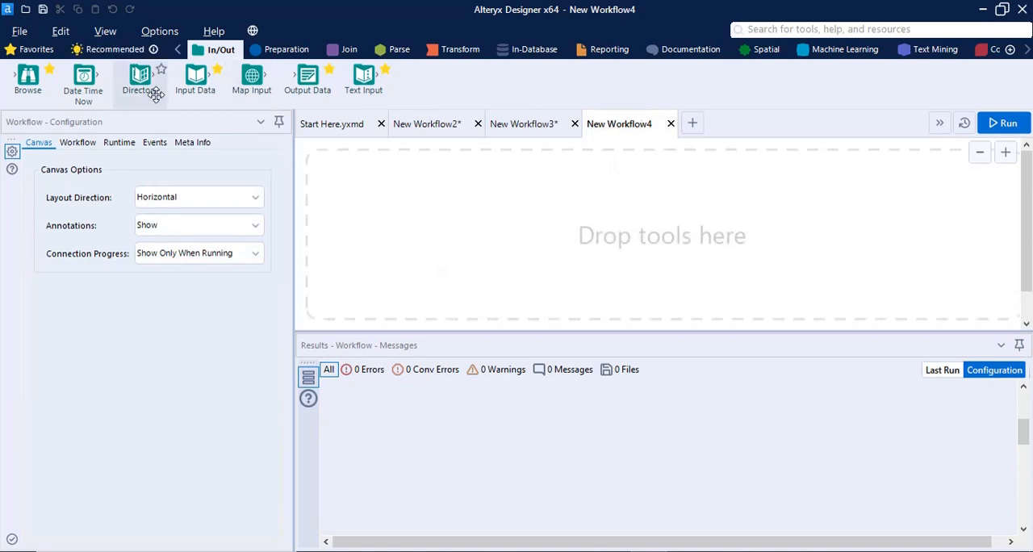
{"action": "left_click_drag", "start_coordinate": [296, 77], "coordinate": [512, 201]}
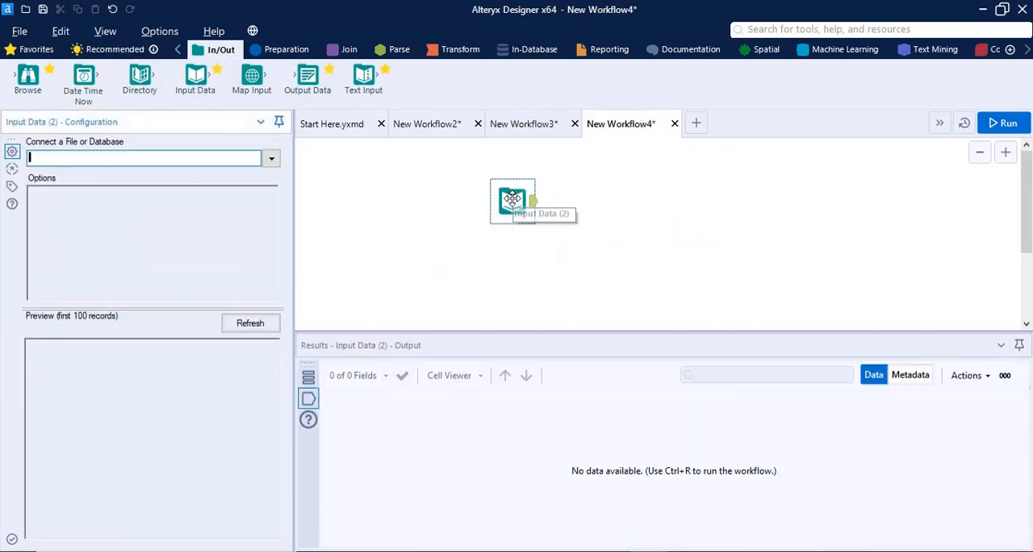
{"action": "left_click", "coordinate": [273, 162]}
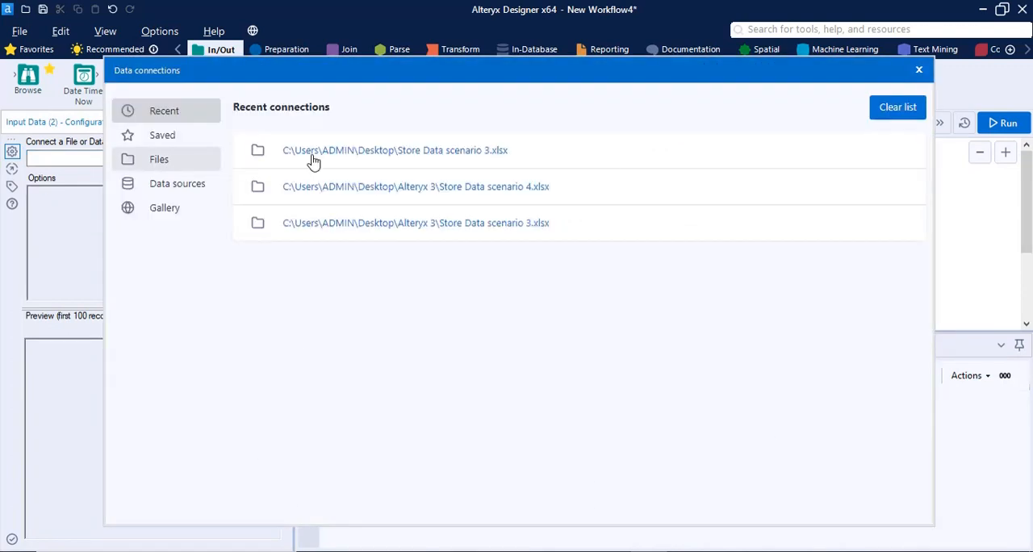
{"action": "left_click", "coordinate": [159, 159]}
{"action": "left_click", "coordinate": [626, 153]}
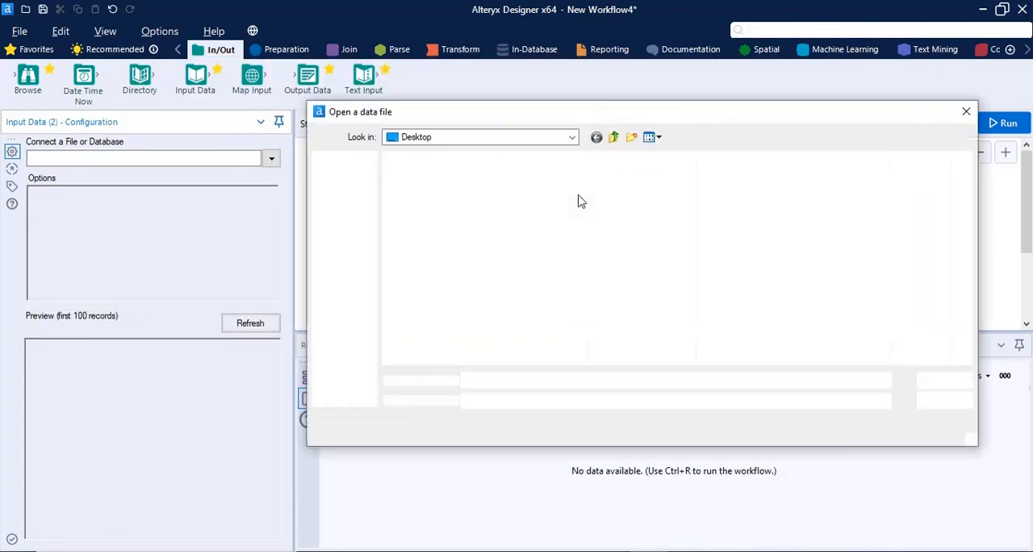
{"action": "double_click", "coordinate": [428, 176]}
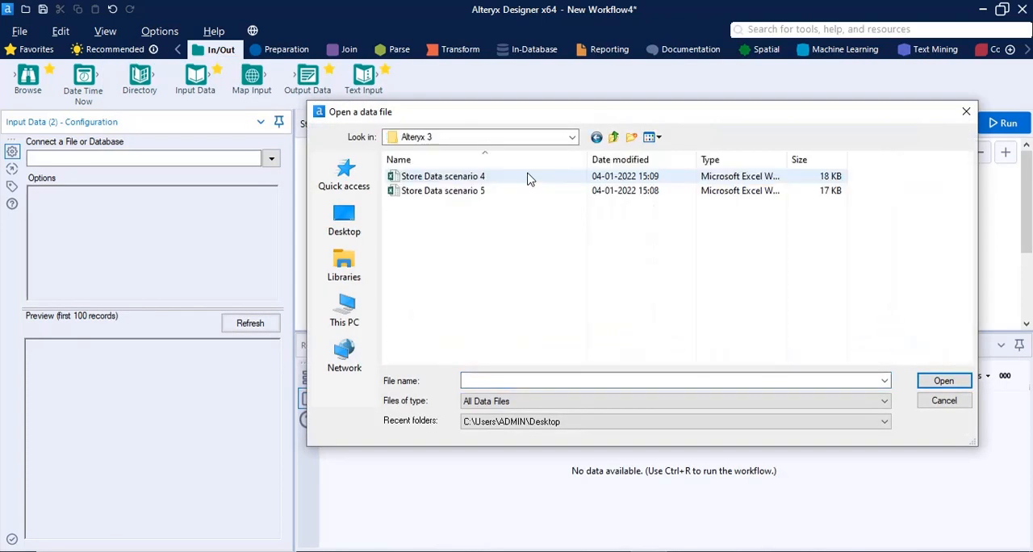
{"action": "left_click", "coordinate": [512, 177]}
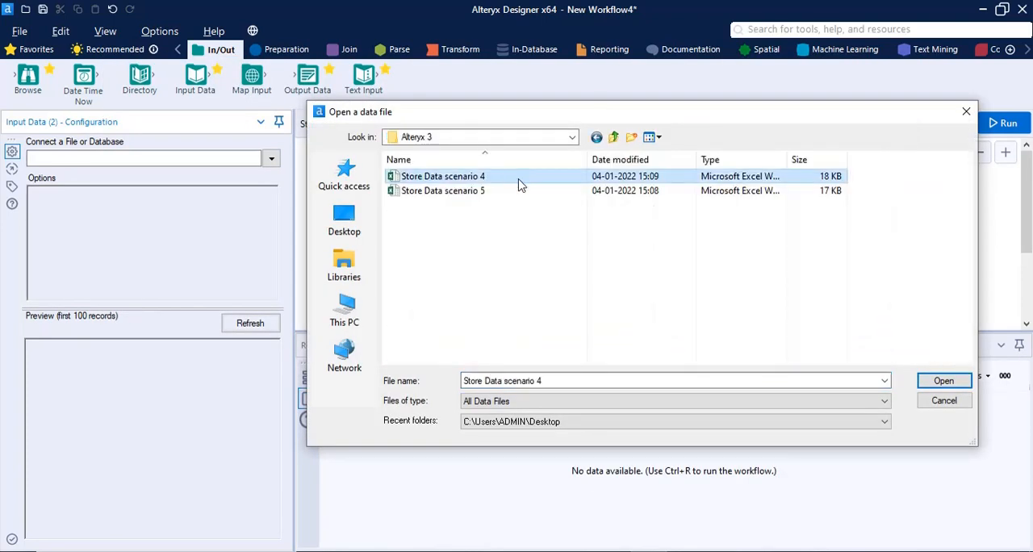
{"action": "left_click", "coordinate": [940, 387]}
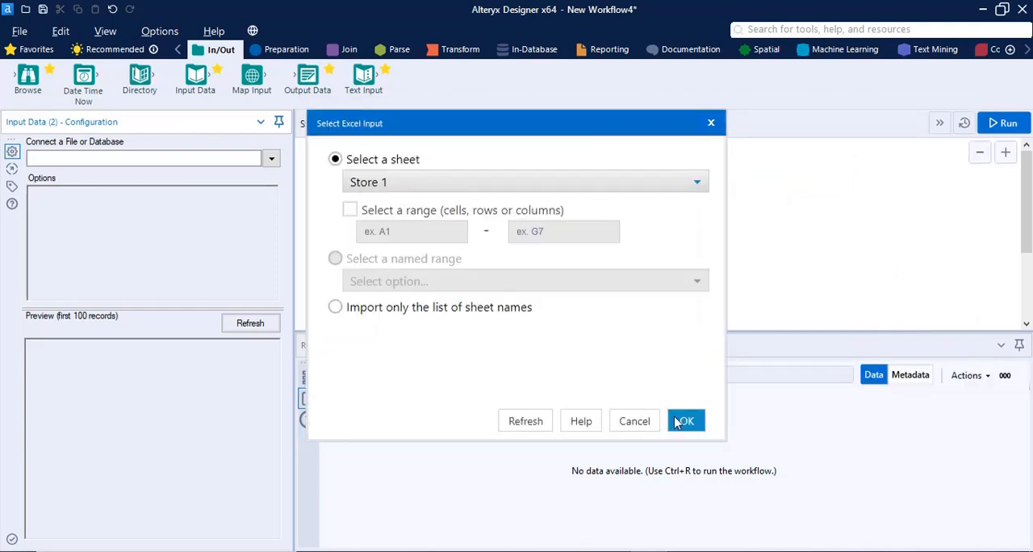
{"action": "left_click", "coordinate": [678, 421]}
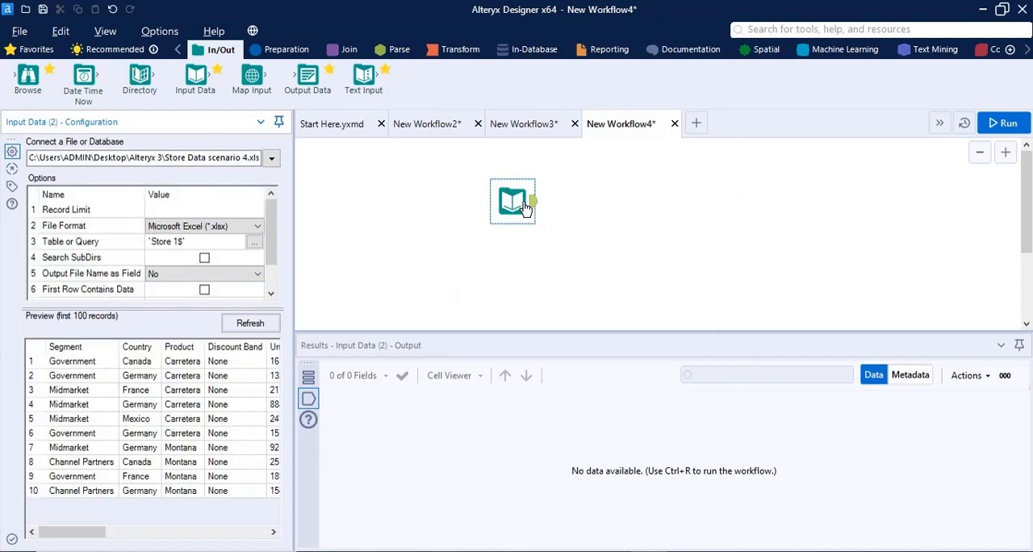
{"action": "left_click_drag", "start_coordinate": [524, 208], "coordinate": [507, 246]}
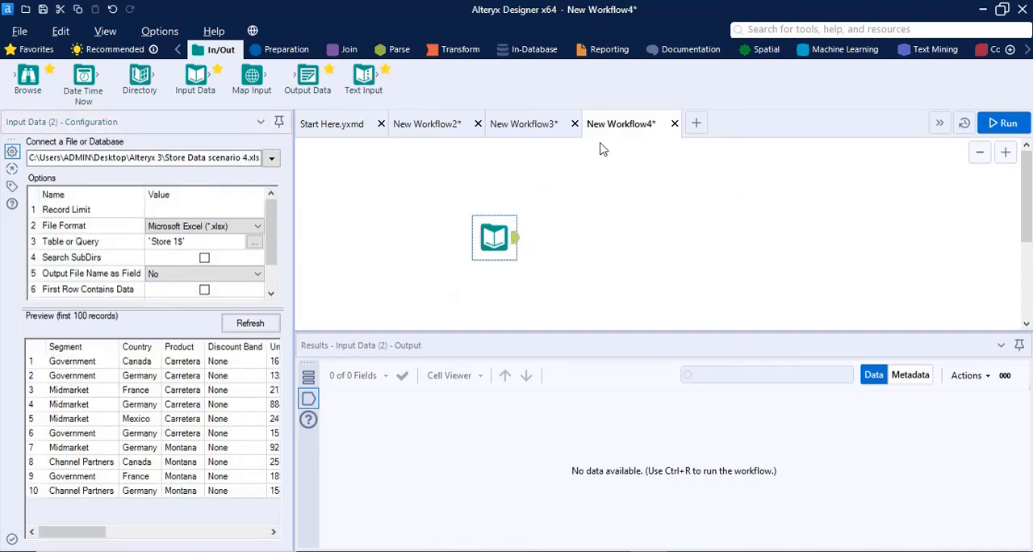
Add a Control Parameter tool from the Interface category and link it to the Input Data tool through an Update Value action
{"action": "left_click", "coordinate": [1026, 49]}
{"action": "left_click", "coordinate": [1027, 49]}
{"action": "left_click", "coordinate": [1026, 49]}
{"action": "left_click", "coordinate": [1027, 49]}
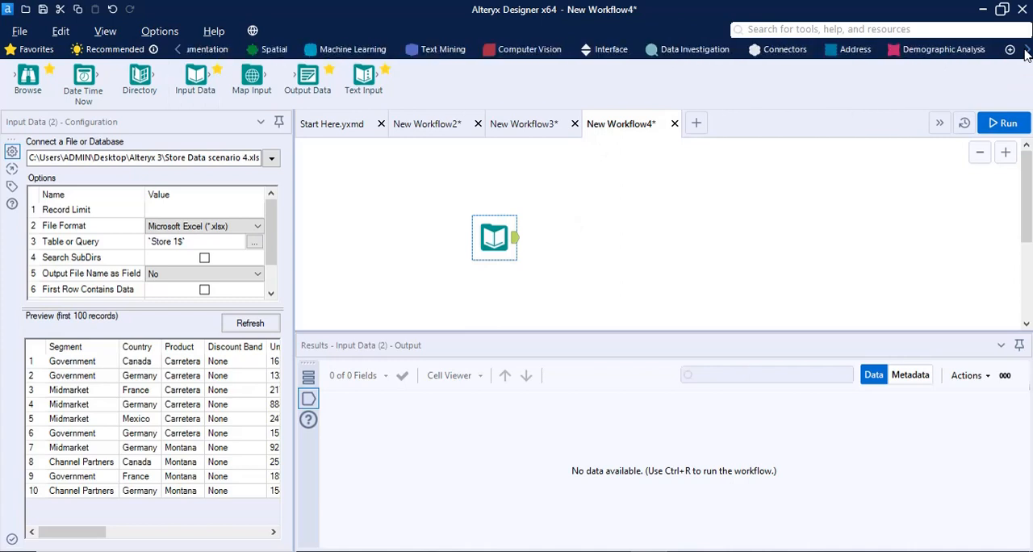
{"action": "left_click", "coordinate": [1026, 49]}
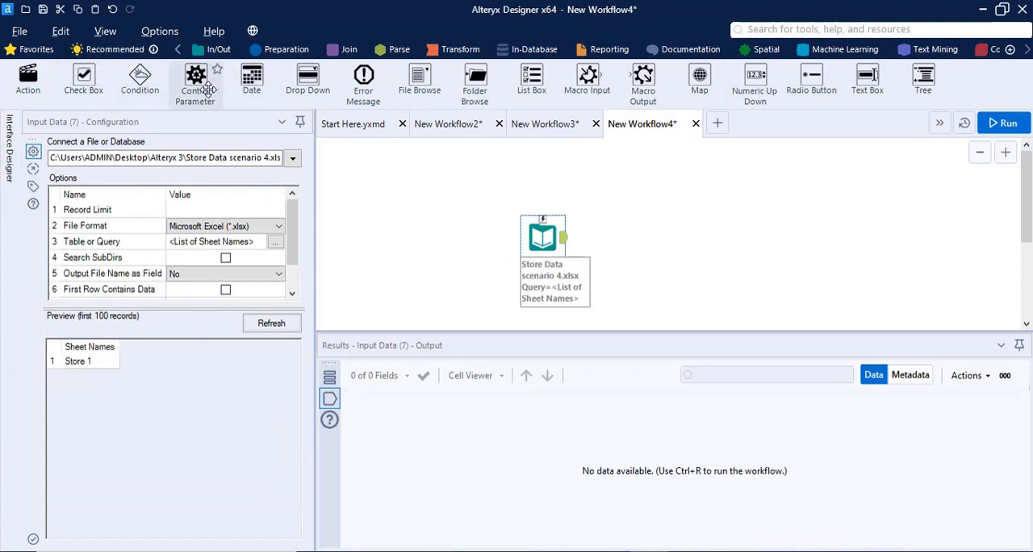
{"action": "left_click_drag", "start_coordinate": [194, 81], "coordinate": [478, 174]}
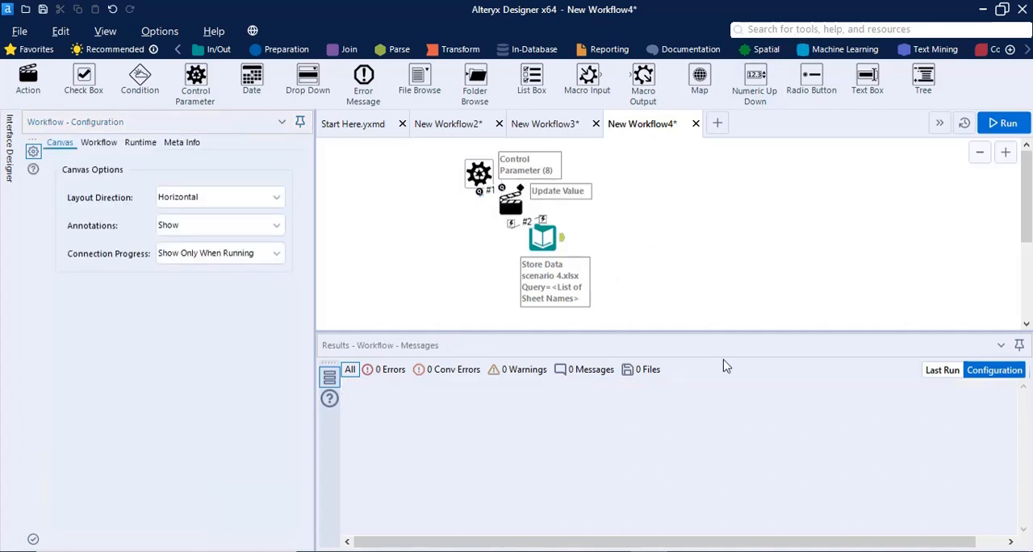
Enlarge the canvas area and space the Control Parameter and Input Data tools away from the Update Value action
{"action": "left_click_drag", "start_coordinate": [638, 331], "coordinate": [637, 400]}
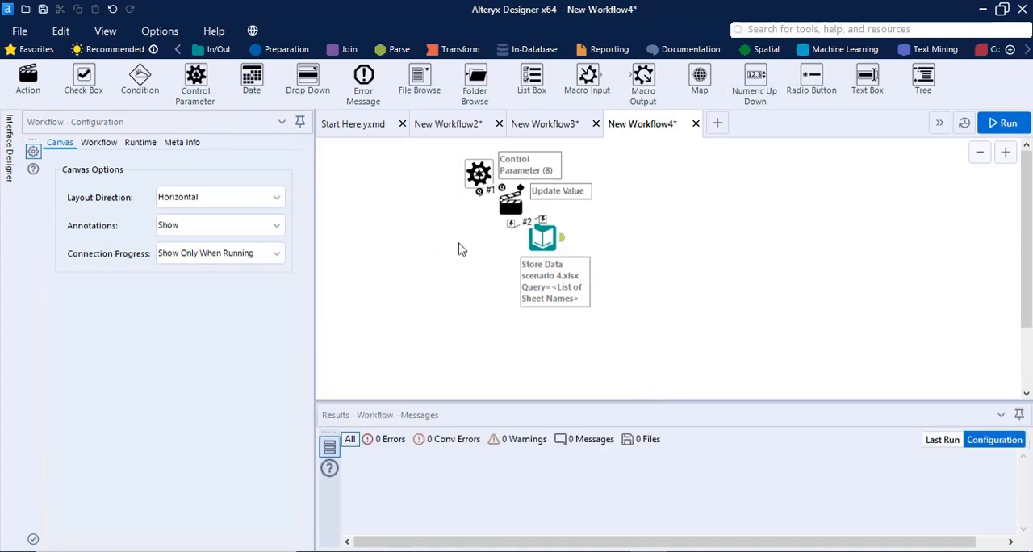
{"action": "left_click_drag", "start_coordinate": [468, 169], "coordinate": [413, 179]}
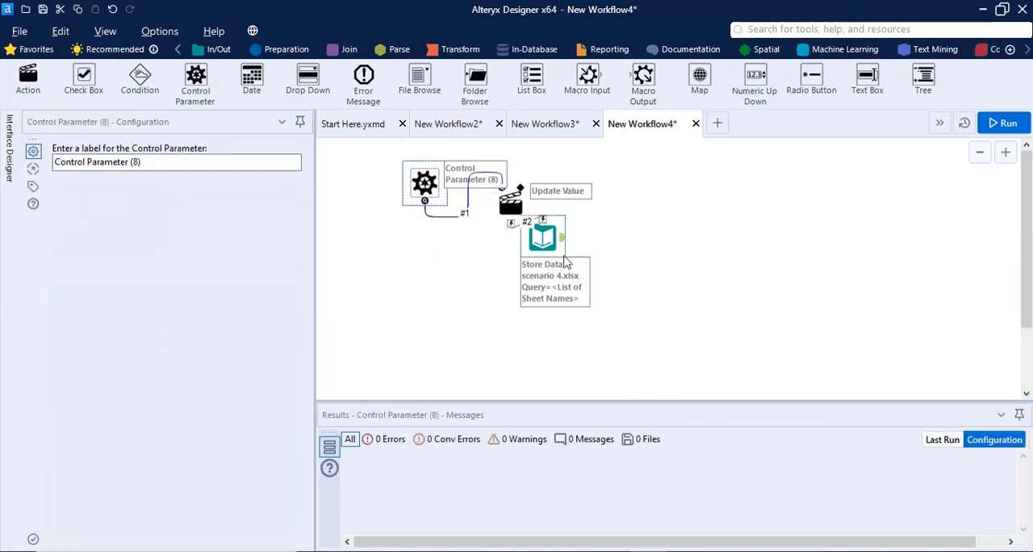
{"action": "left_click_drag", "start_coordinate": [542, 237], "coordinate": [542, 272]}
Configure the Update Value action to update the Input Data tool's File value for Store Data scenario 4.xlsx
{"action": "left_click", "coordinate": [513, 205]}
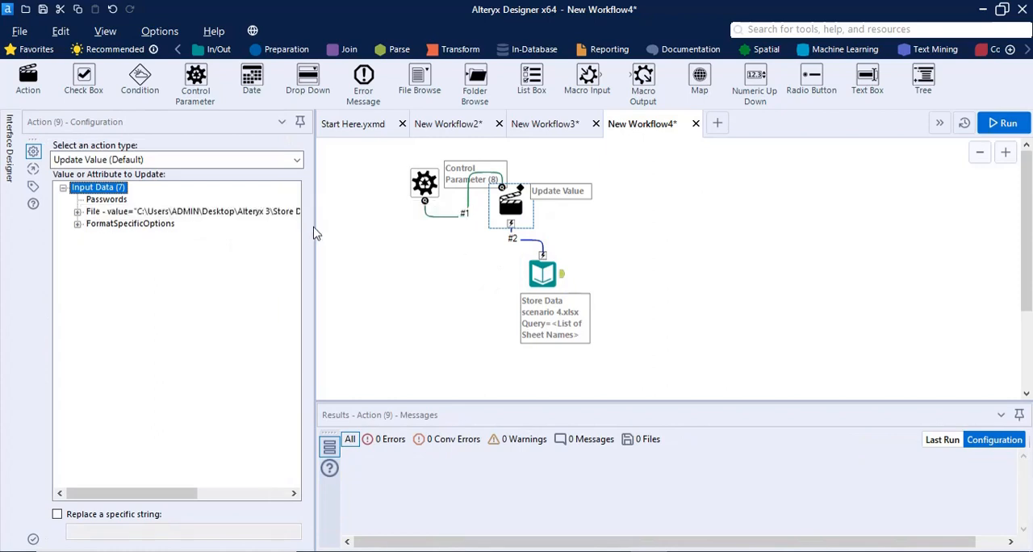
{"action": "left_click_drag", "start_coordinate": [314, 224], "coordinate": [422, 231]}
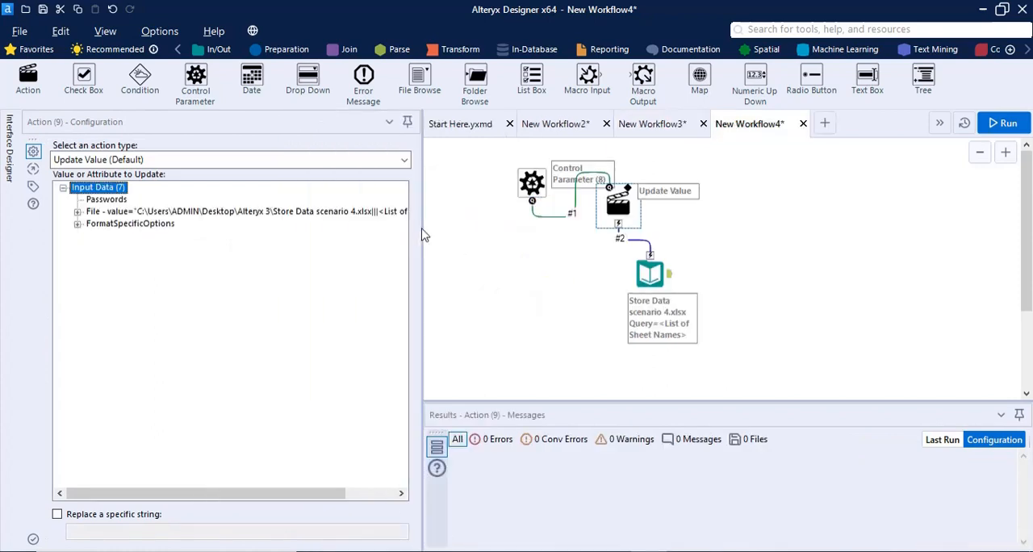
{"action": "left_click", "coordinate": [362, 211]}
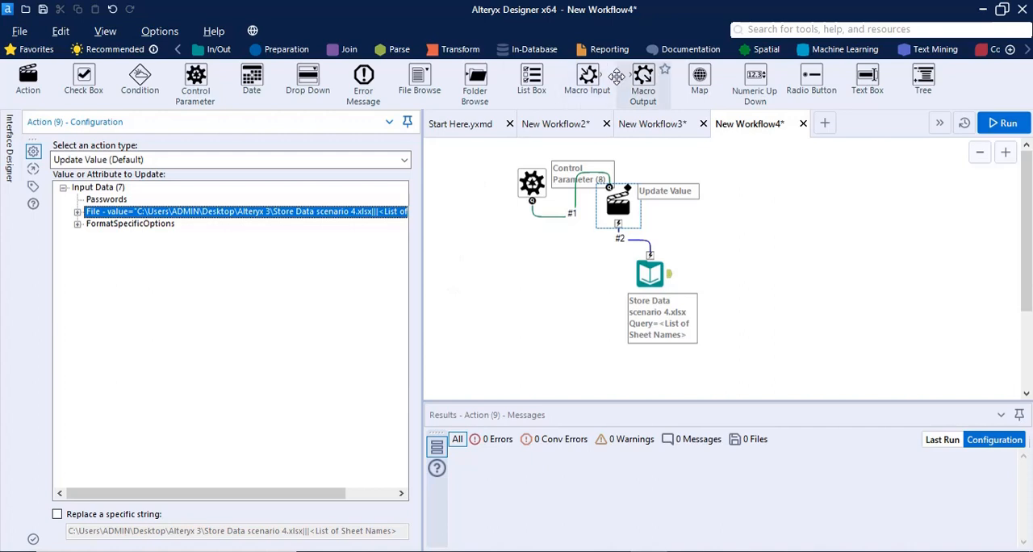
Add a Macro Output tool connected to the Input Data tool's output, and check the Interface Designer display option
{"action": "left_click_drag", "start_coordinate": [617, 76], "coordinate": [747, 272]}
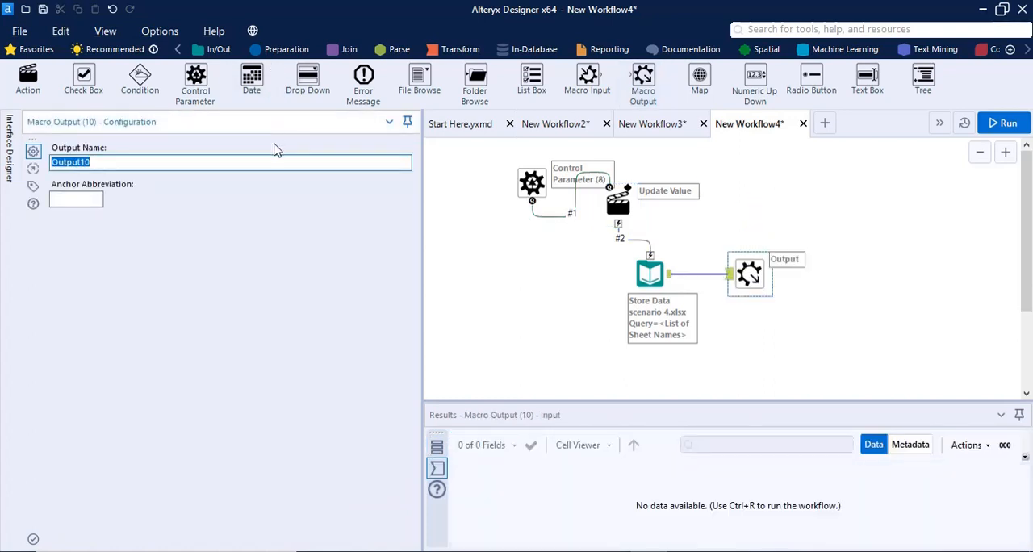
{"action": "left_click", "coordinate": [109, 32]}
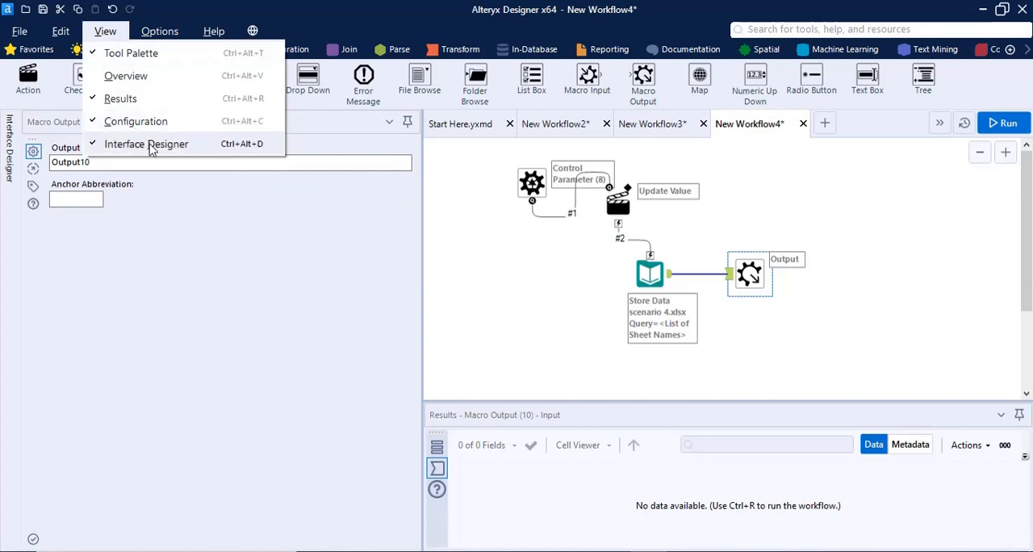
{"action": "left_click", "coordinate": [98, 336]}
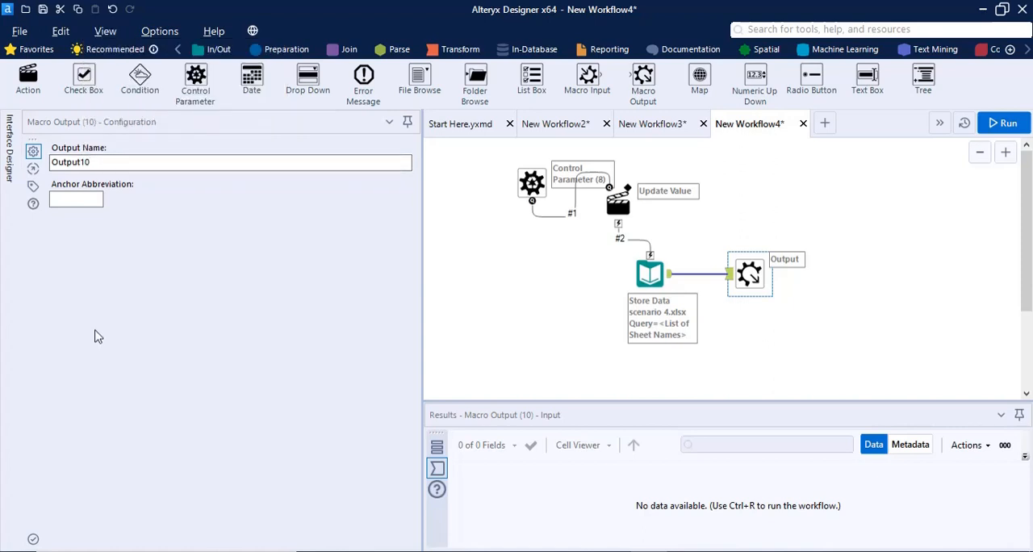
Show the Interface Designer, widen it, and open the macro's properties there
{"action": "left_click", "coordinate": [109, 32]}
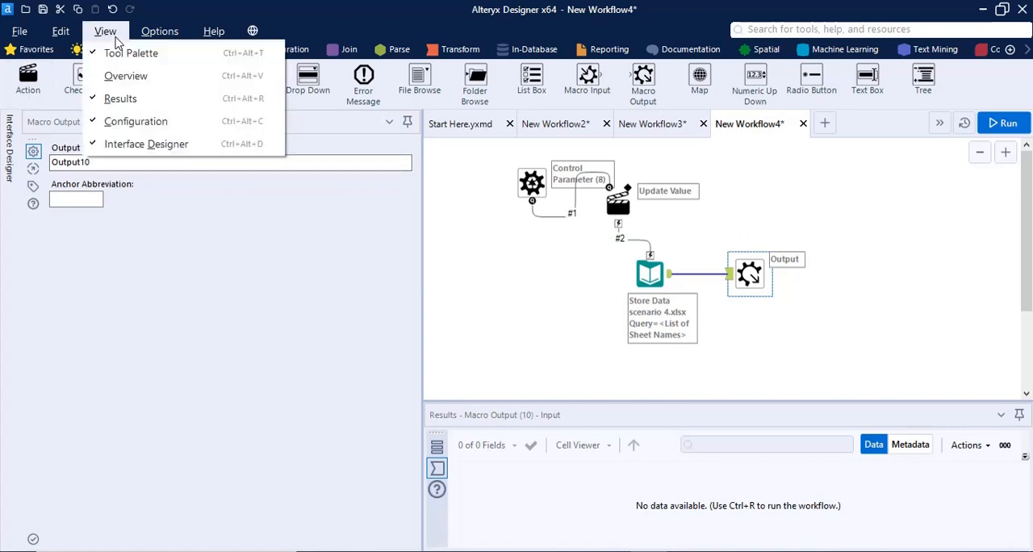
{"action": "left_click", "coordinate": [140, 146]}
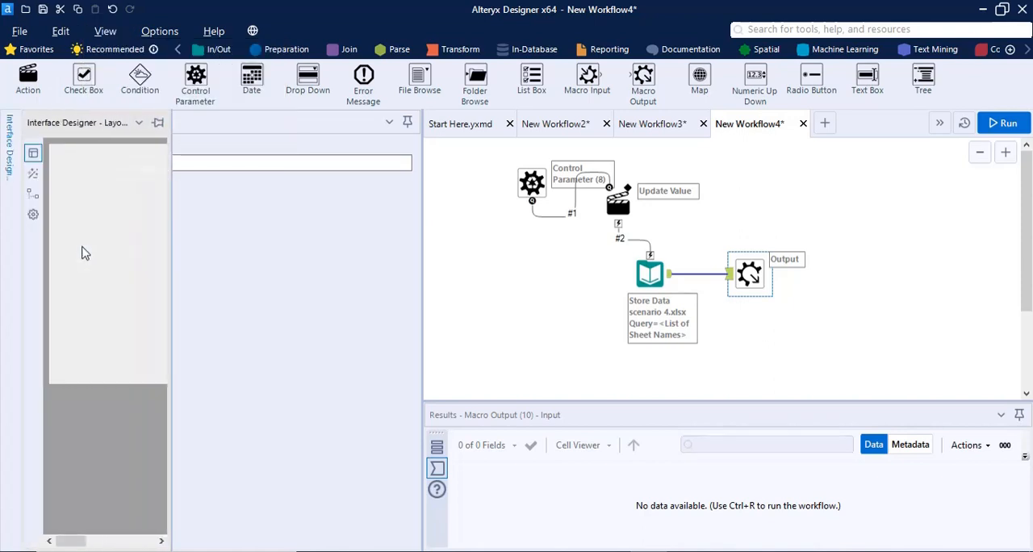
{"action": "left_click_drag", "start_coordinate": [172, 156], "coordinate": [452, 171]}
{"action": "left_click", "coordinate": [34, 214]}
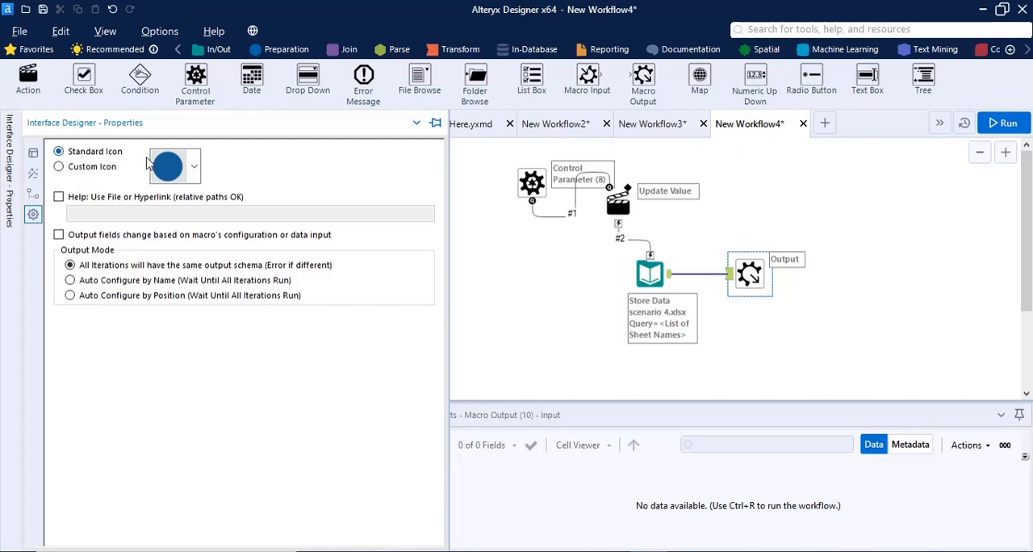
Keep the macro's standard icon and set its output mode to Auto Configure by Name, with the Interface Designer docked in place
{"action": "left_click", "coordinate": [194, 167]}
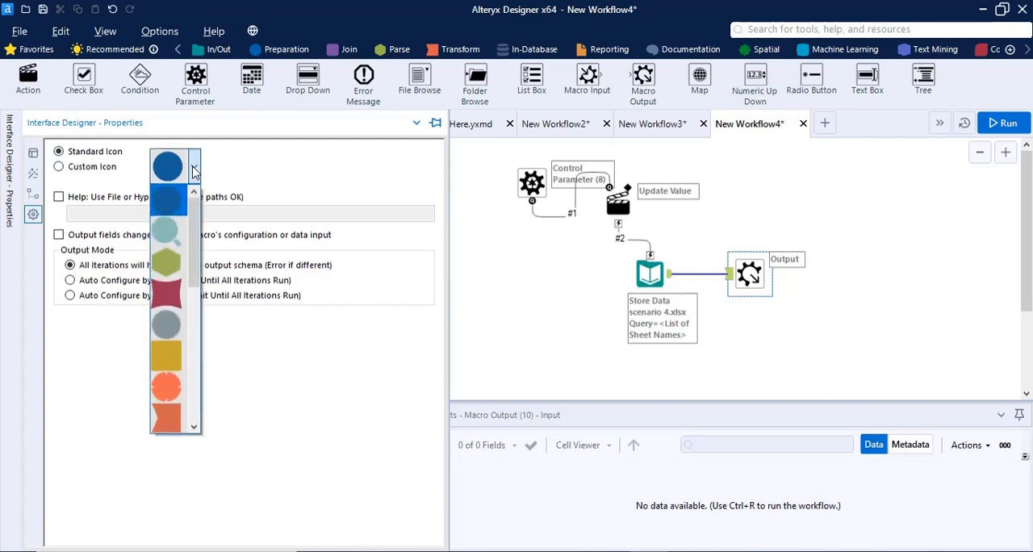
{"action": "left_click", "coordinate": [194, 170]}
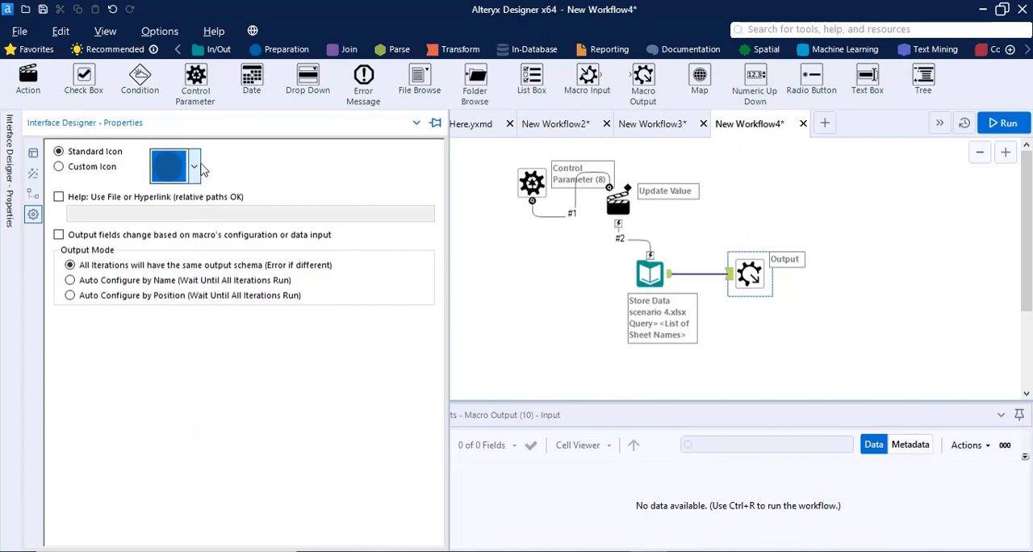
{"action": "left_click", "coordinate": [59, 167]}
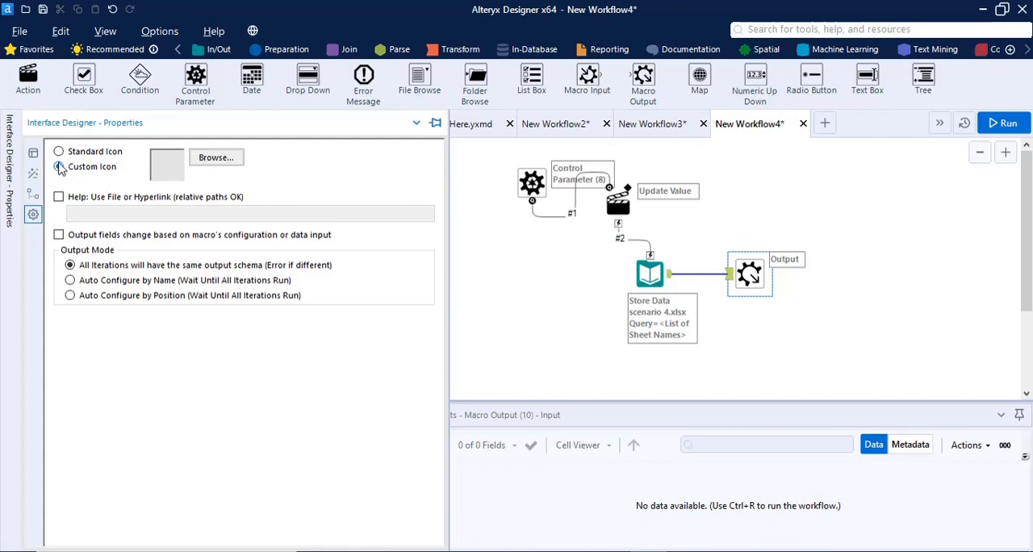
{"action": "left_click", "coordinate": [59, 154]}
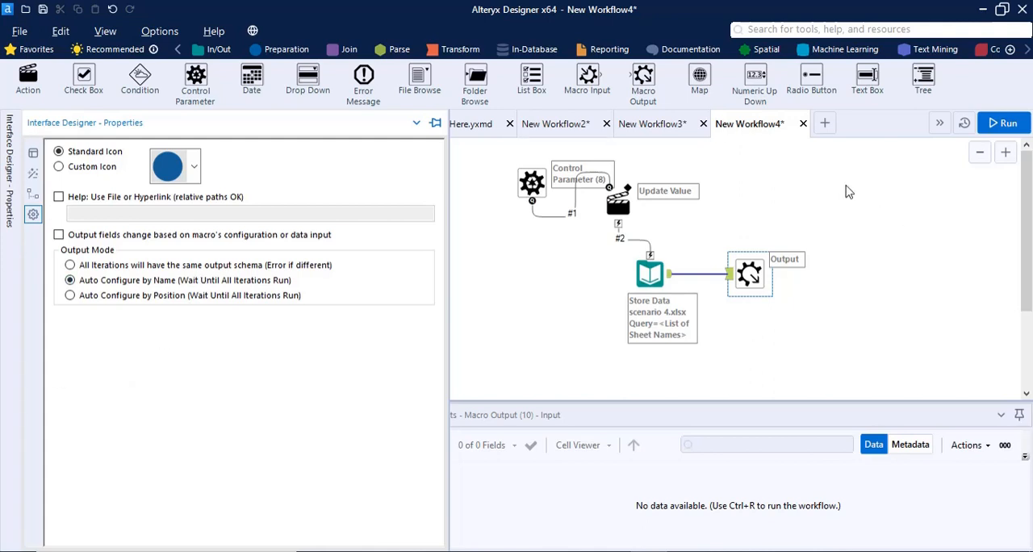
{"action": "left_click", "coordinate": [435, 124]}
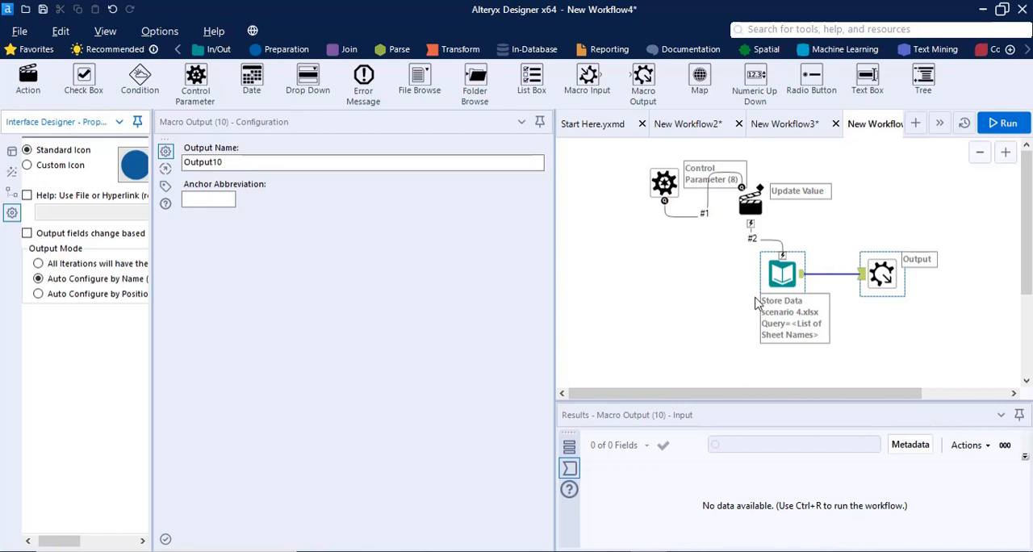
Save the macro as "Macro for Dyanamics Input" in the Alteryx 3 folder
{"action": "key", "text": "ctrl+s"}
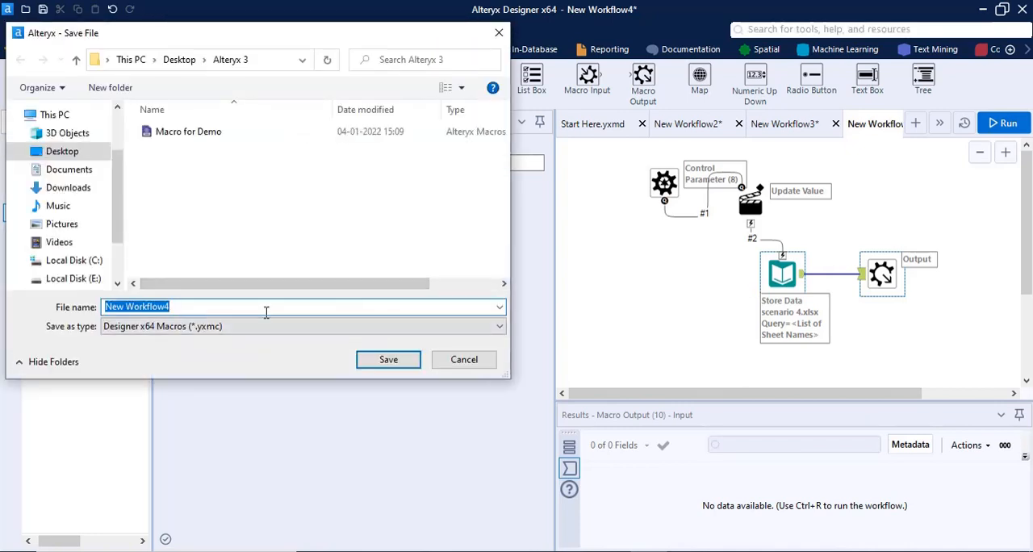
{"action": "type", "text": "Ma"}
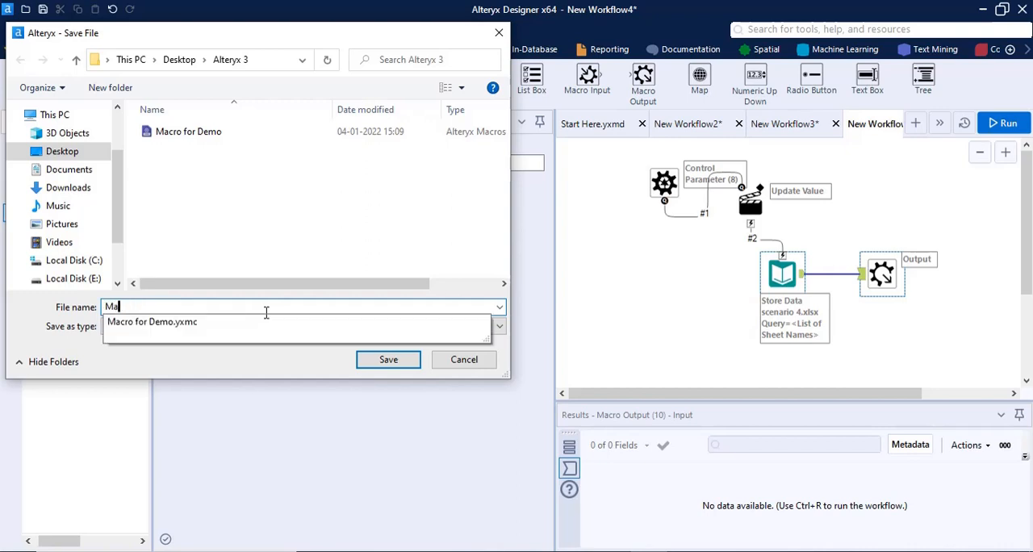
{"action": "type", "text": "cro for De"}
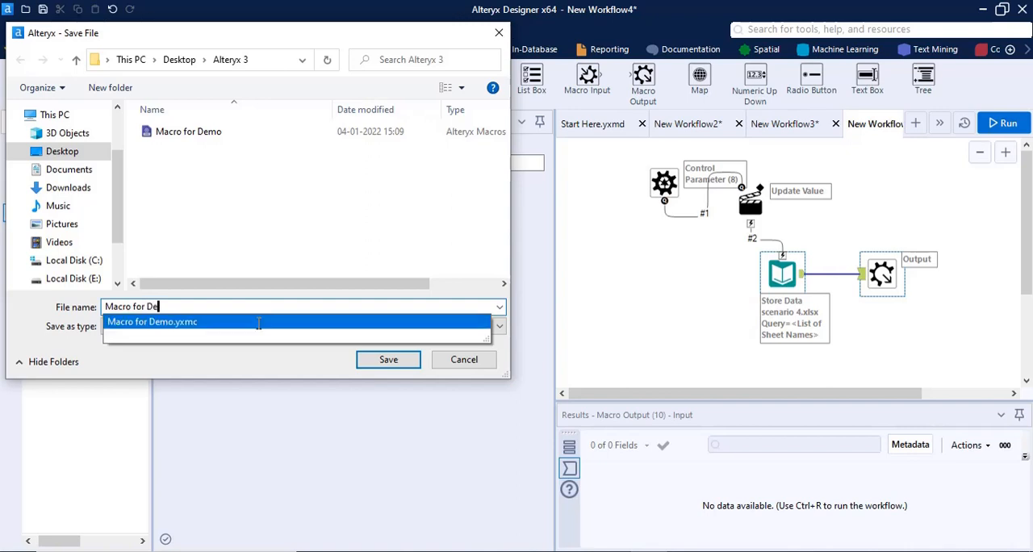
{"action": "key", "text": "BackSpace"}
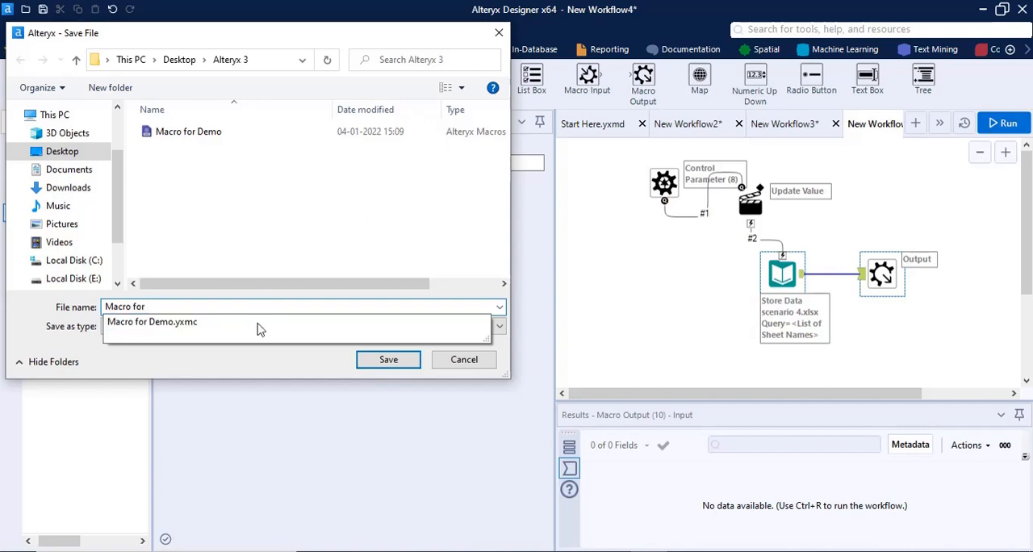
{"action": "type", "text": "Dya"}
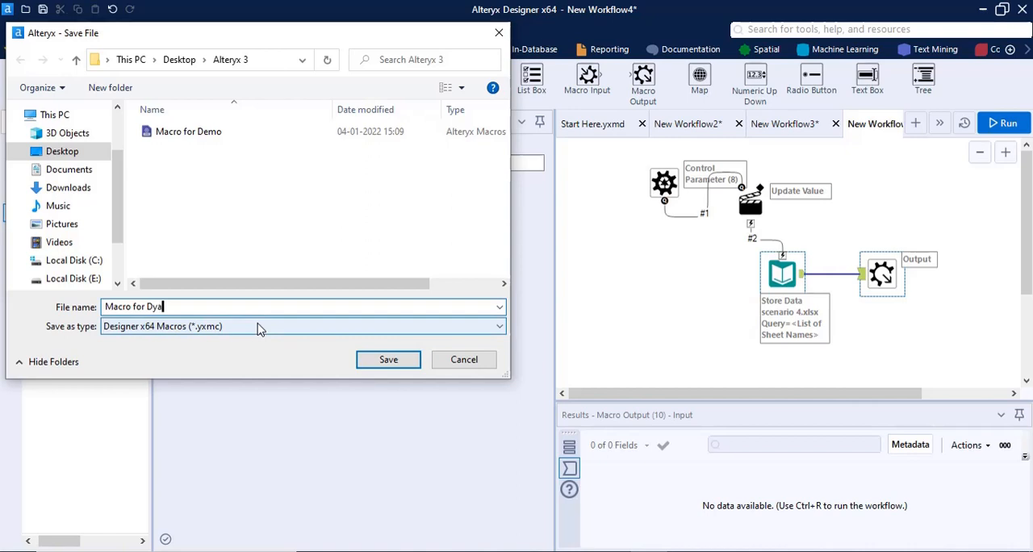
{"action": "type", "text": "namics "}
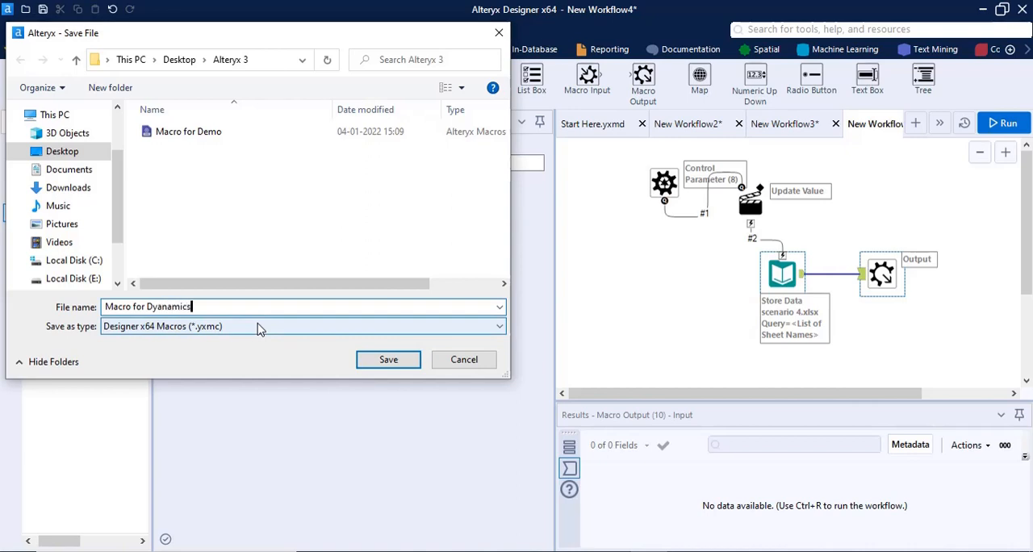
{"action": "type", "text": "Input"}
{"action": "left_click", "coordinate": [360, 360]}
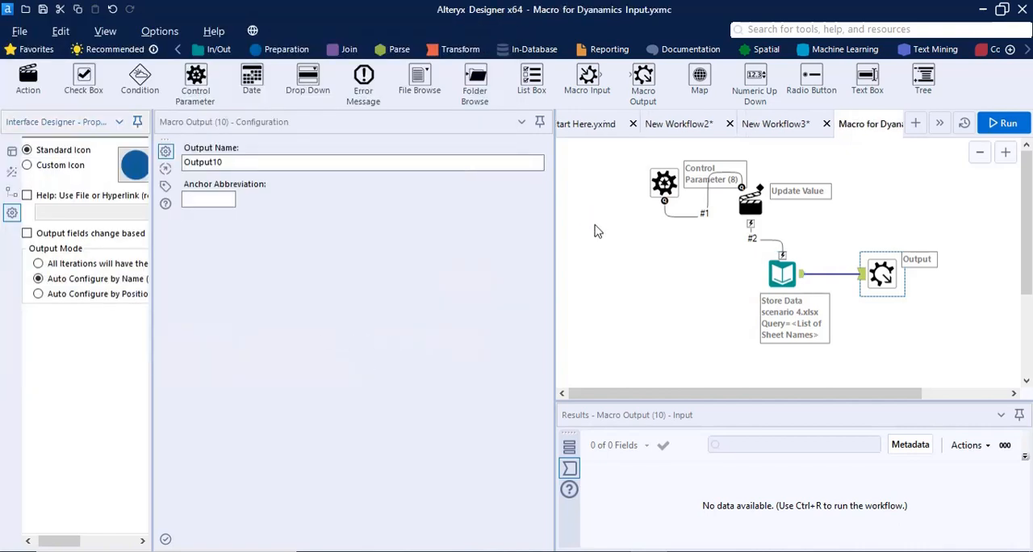
Collapse the Configuration pane and insert the Macro for Dyanamics Input macro beside the Directory tool in New Workflow3
{"action": "left_click", "coordinate": [541, 123]}
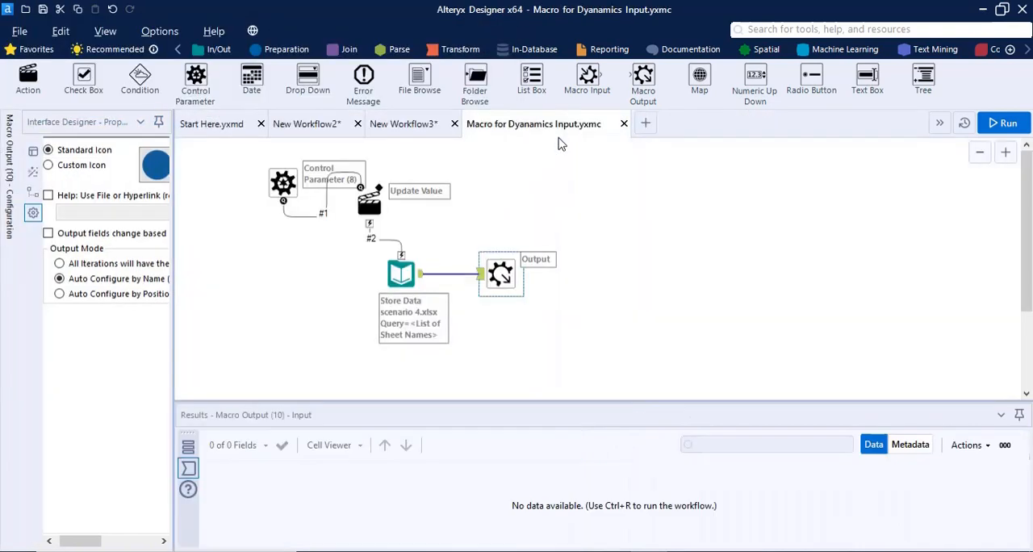
{"action": "left_click", "coordinate": [399, 127]}
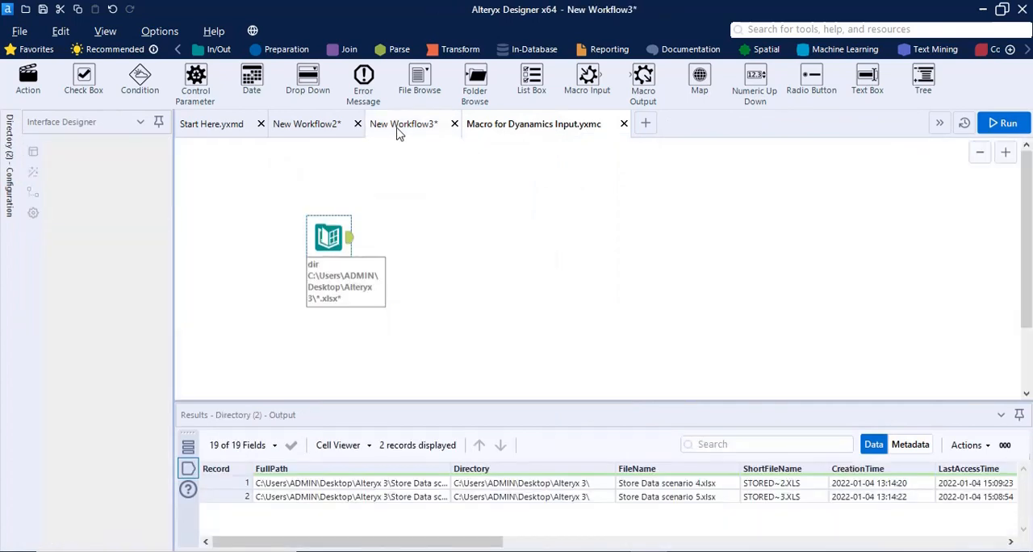
{"action": "left_click", "coordinate": [578, 132]}
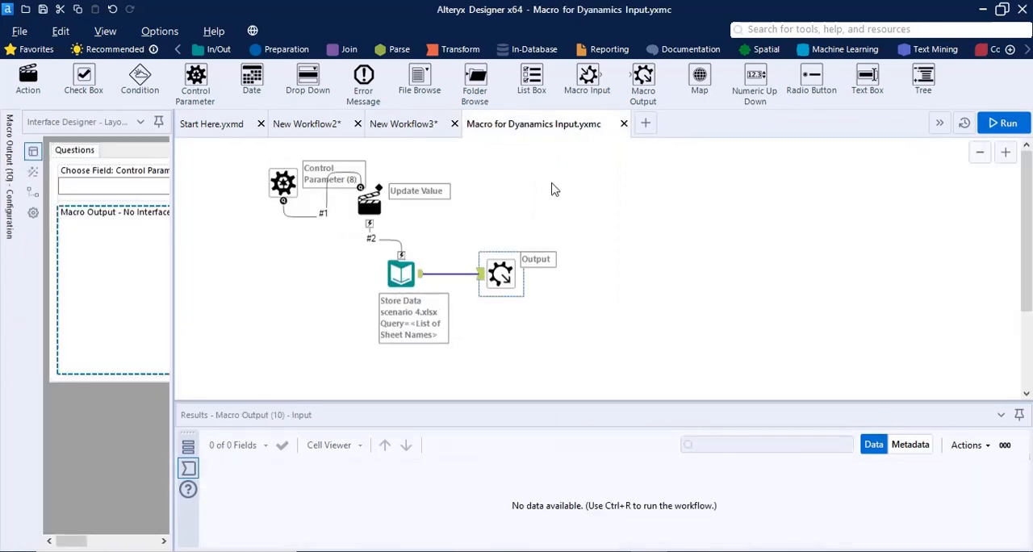
{"action": "left_click", "coordinate": [404, 127]}
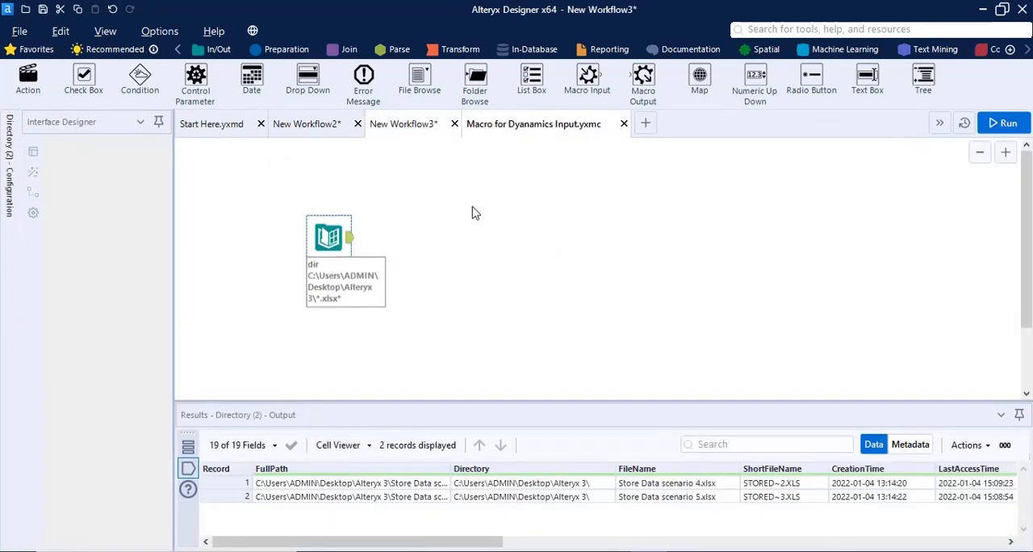
{"action": "right_click", "coordinate": [407, 233]}
{"action": "mouse_move", "coordinate": [465, 266]}
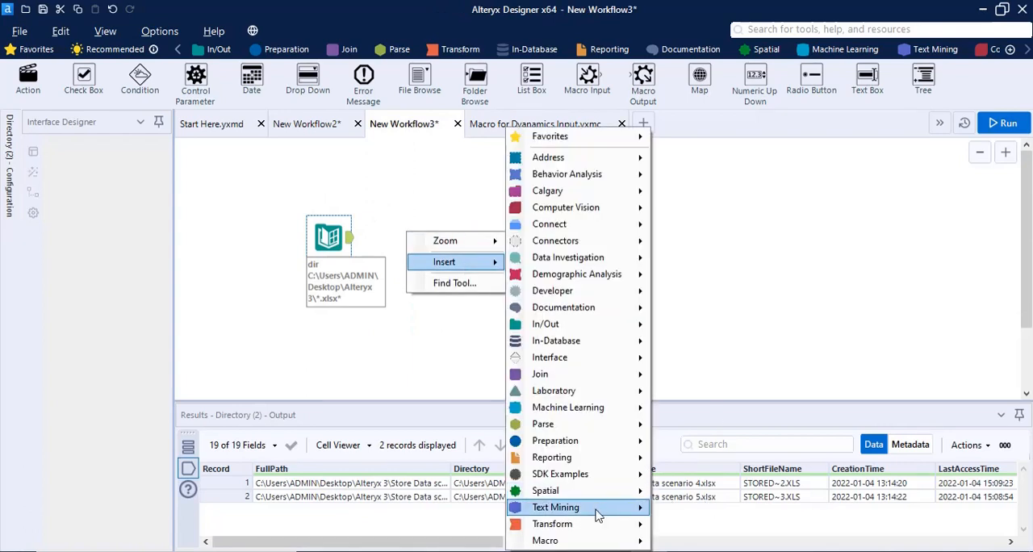
{"action": "mouse_move", "coordinate": [598, 540]}
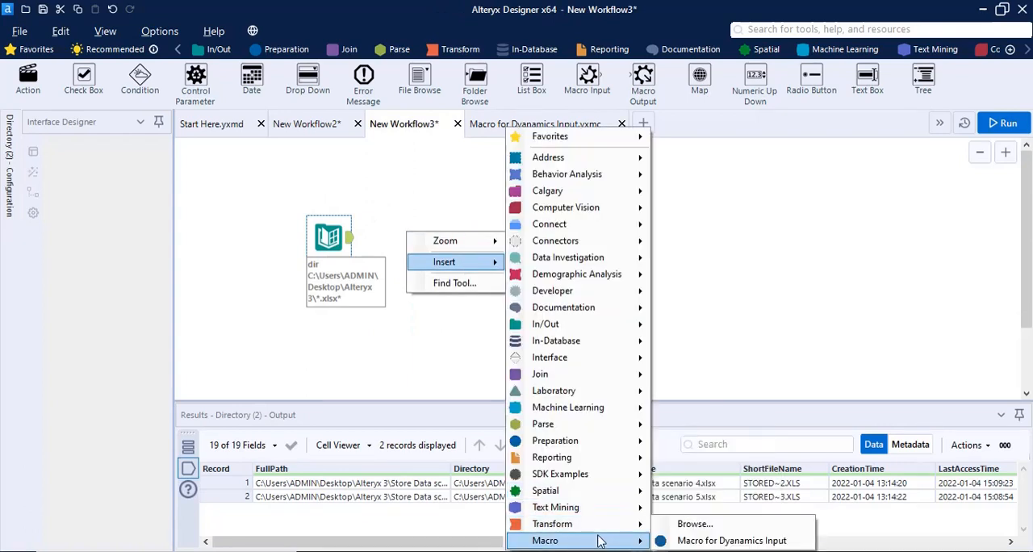
{"action": "left_click", "coordinate": [729, 540]}
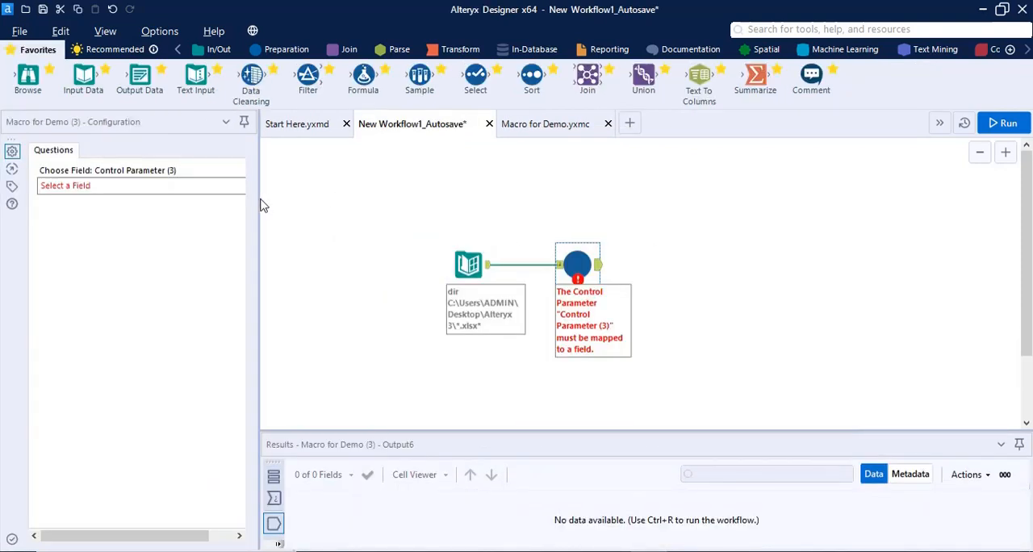
Map the Control Parameter (3) of the Macro for Demo tool to the FullPath field
{"action": "left_click_drag", "start_coordinate": [259, 202], "coordinate": [360, 202]}
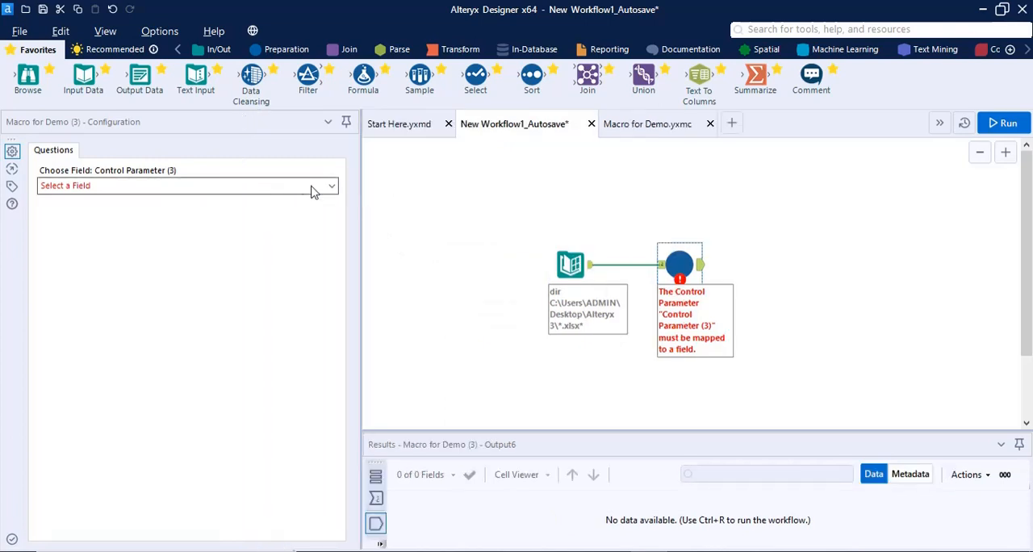
{"action": "left_click", "coordinate": [332, 186]}
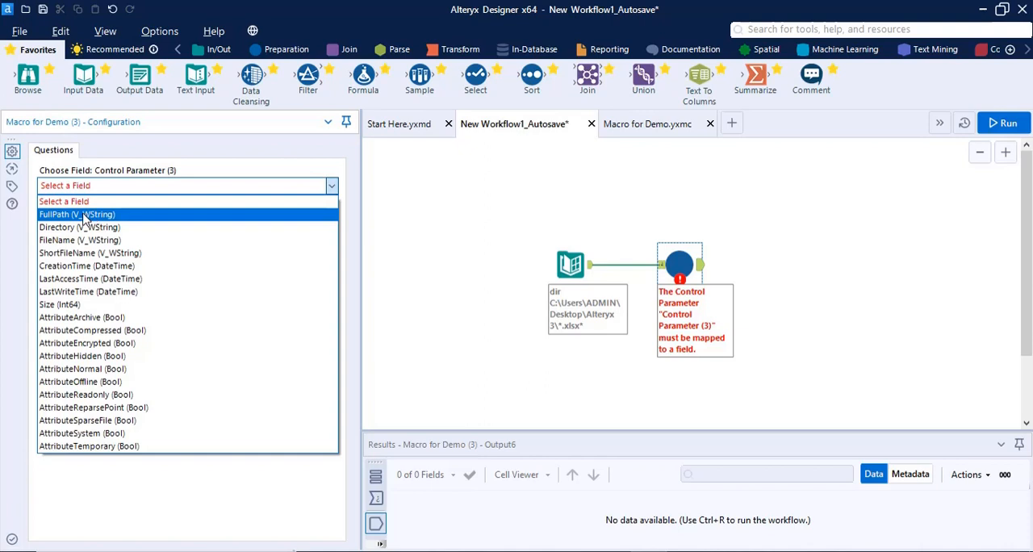
{"action": "left_click", "coordinate": [141, 217]}
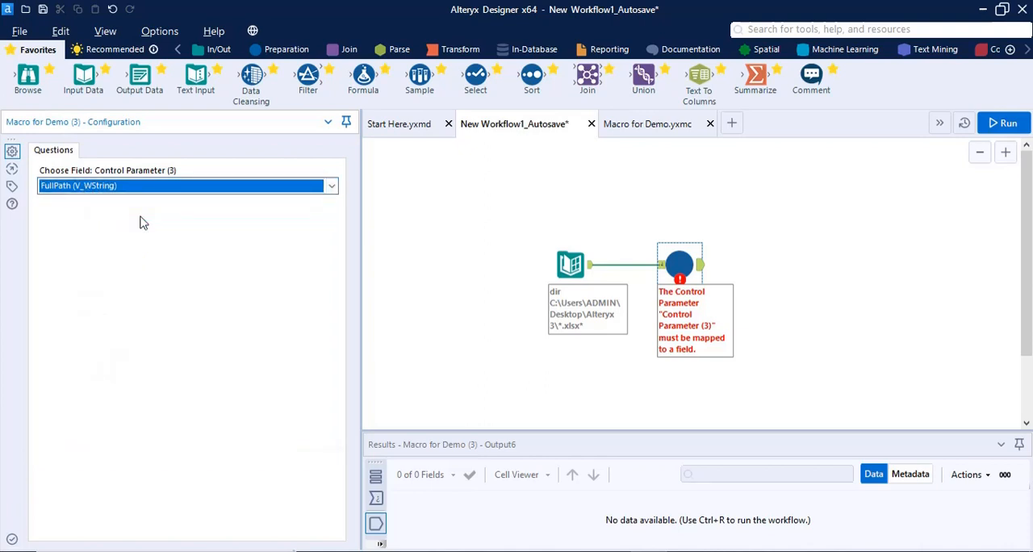
{"action": "left_click", "coordinate": [588, 271]}
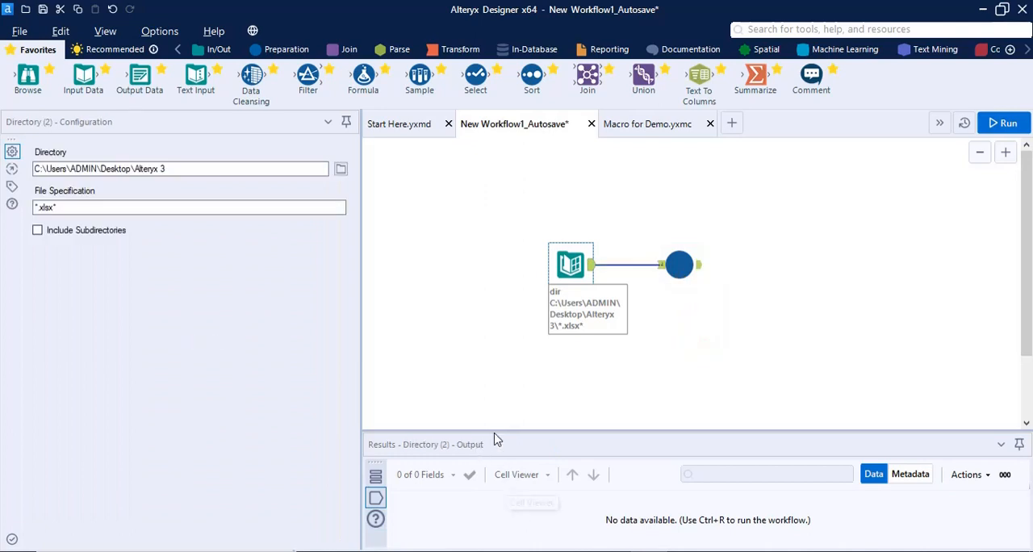
Connect a Browse tool to the macro's output and run the workflow, dismissing the completion message
{"action": "left_click", "coordinate": [212, 51]}
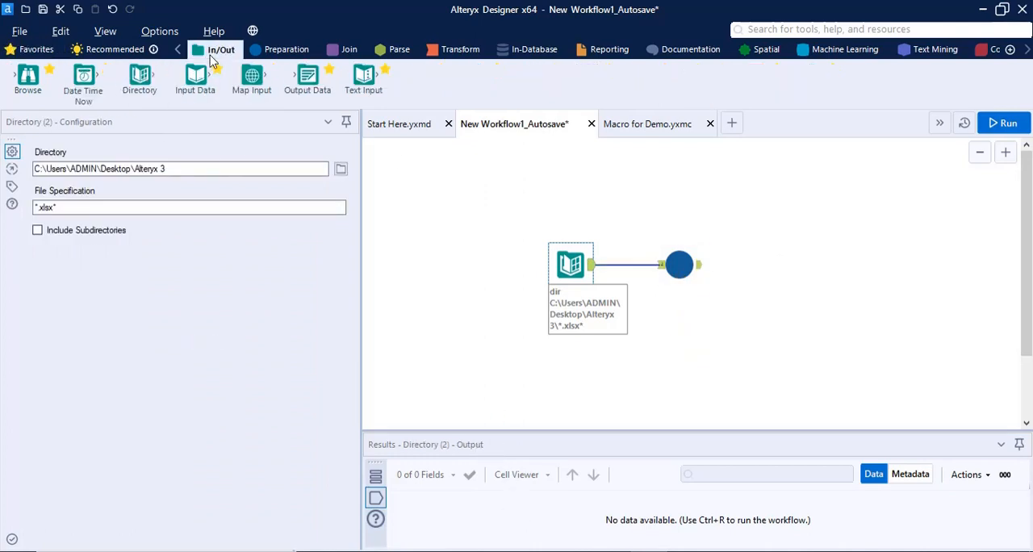
{"action": "left_click_drag", "start_coordinate": [28, 76], "coordinate": [779, 227]}
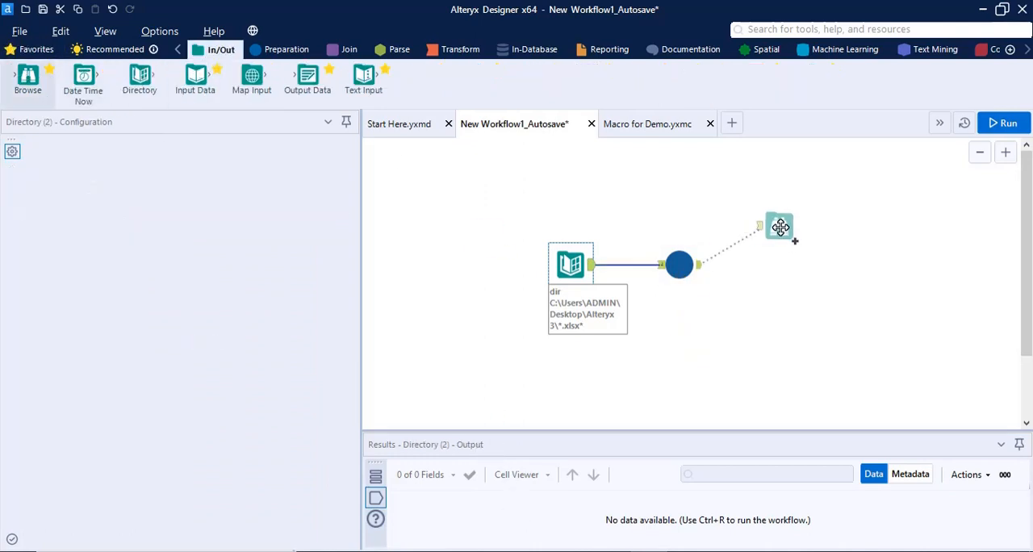
{"action": "left_click", "coordinate": [1002, 123]}
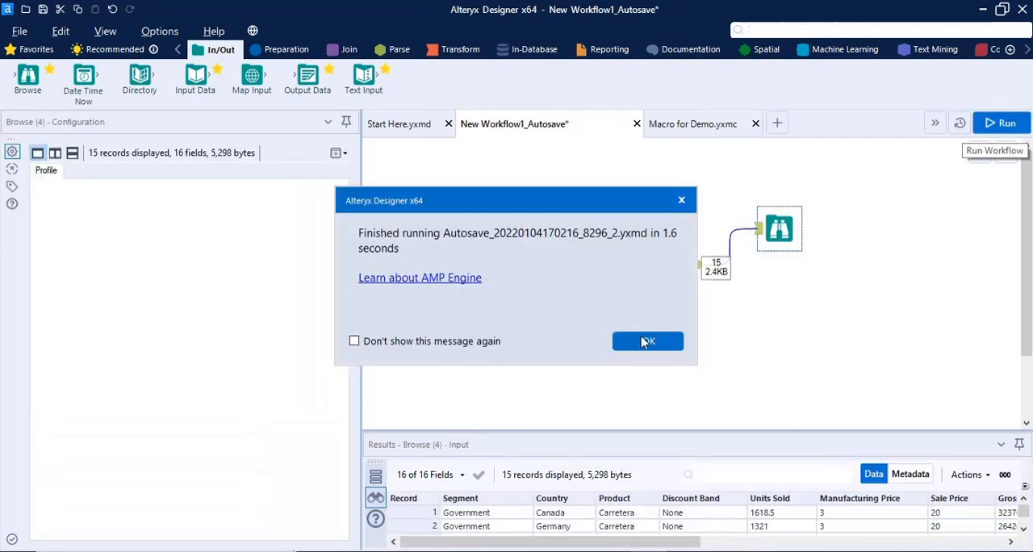
{"action": "left_click", "coordinate": [645, 339]}
Enlarge the Results area and examine the combined records from the workbooks
{"action": "left_click_drag", "start_coordinate": [362, 203], "coordinate": [179, 212]}
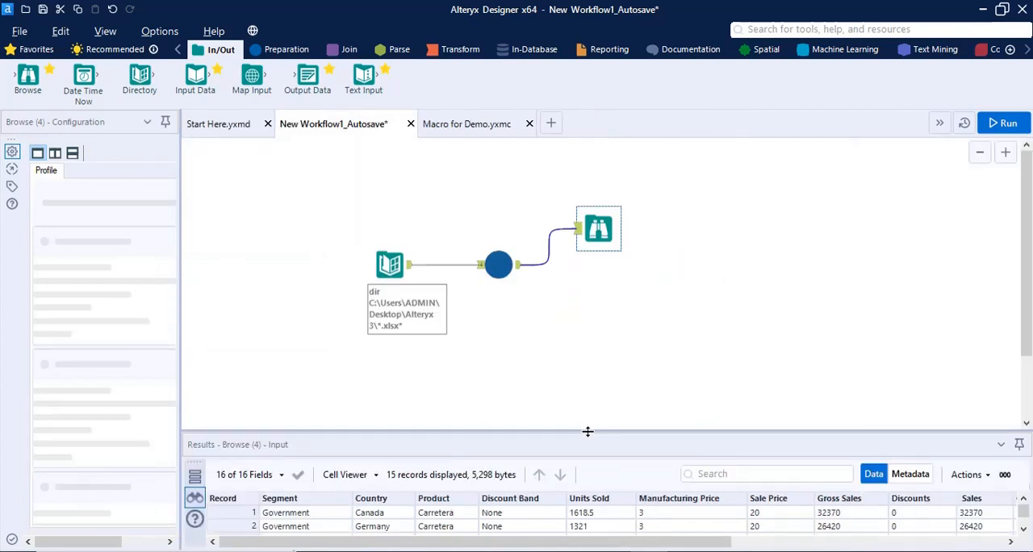
{"action": "left_click_drag", "start_coordinate": [588, 432], "coordinate": [569, 272]}
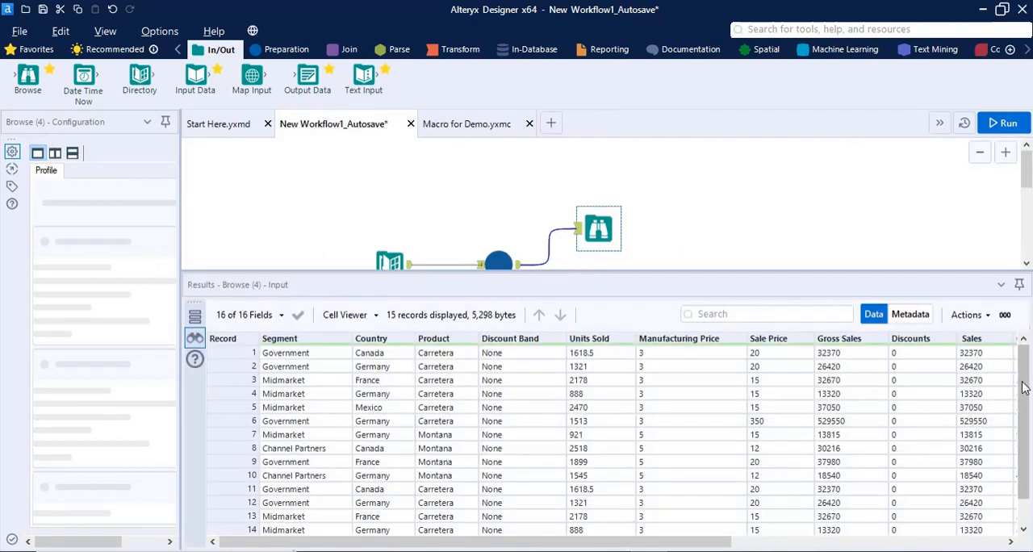
{"action": "mouse_move", "coordinate": [1022, 388]}
{"action": "left_mouse_down"}
{"action": "mouse_move", "coordinate": [1017, 430]}
{"action": "mouse_move", "coordinate": [1007, 337]}
{"action": "mouse_move", "coordinate": [1015, 419]}
{"action": "mouse_move", "coordinate": [1014, 392]}
{"action": "left_mouse_up"}
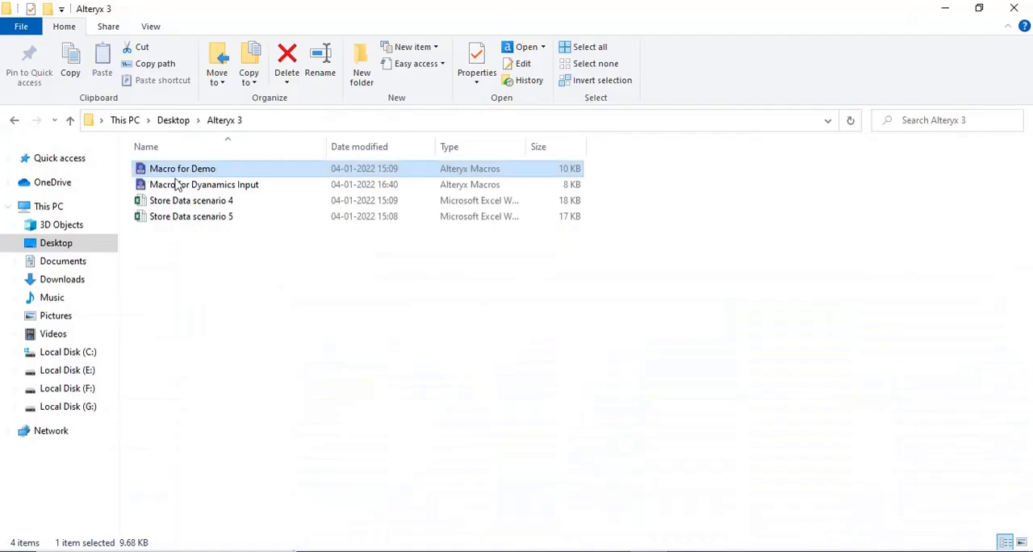
Open the Store Data scenario 4 workbook from the Alteryx 3 folder in Excel to compare it with the combined results
{"action": "double_click", "coordinate": [190, 200]}
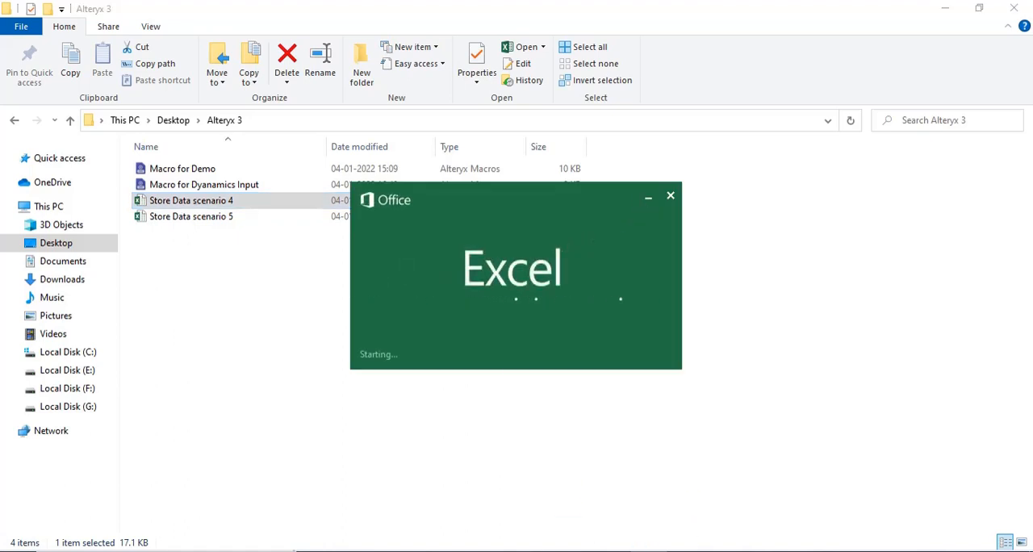
{"action": "mouse_move", "coordinate": [651, 549]}
{"action": "left_click", "coordinate": [702, 525]}
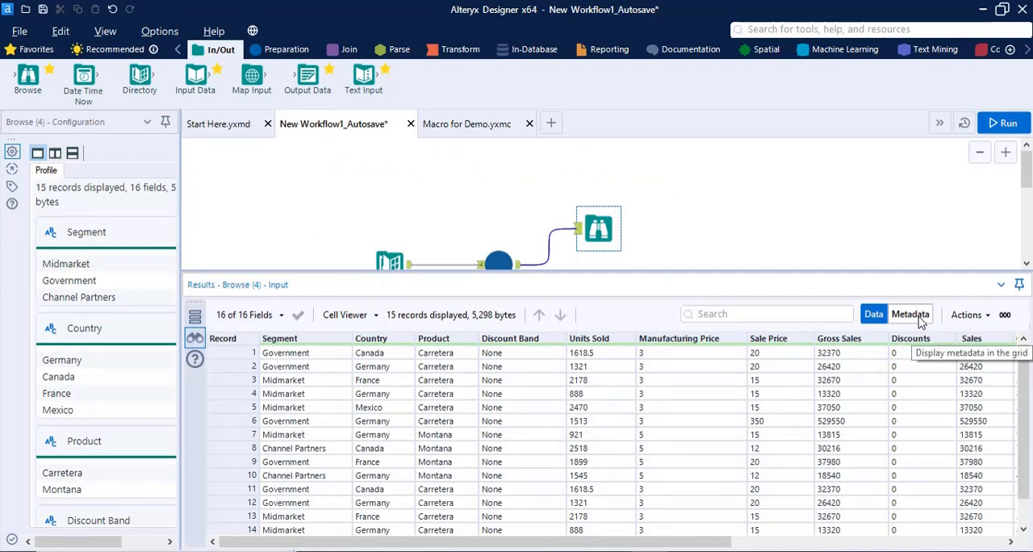
{"action": "left_click", "coordinate": [357, 317]}
{"action": "key", "text": "alt+Tab"}
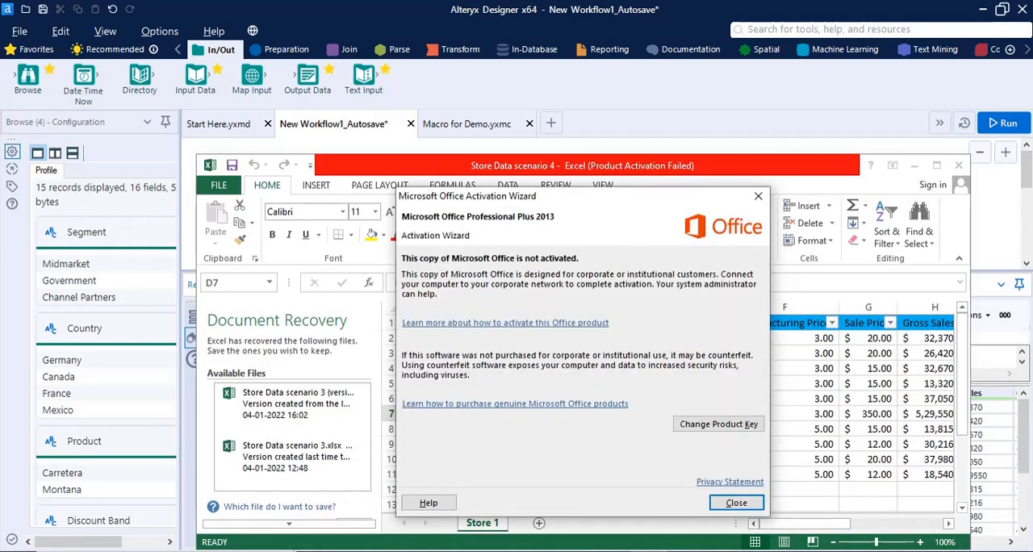
Dismiss the Office activation wizard, maximize the Store Data scenario 4 workbook and highlight its data rows from A2 to D11 for review
{"action": "left_click", "coordinate": [736, 502]}
{"action": "left_click", "coordinate": [937, 166]}
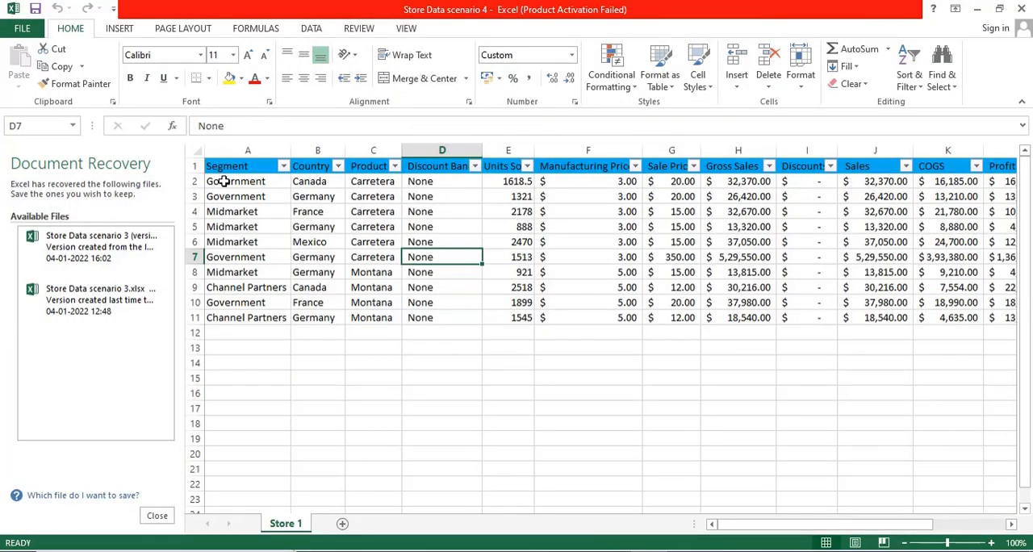
{"action": "left_click_drag", "start_coordinate": [225, 181], "coordinate": [430, 317]}
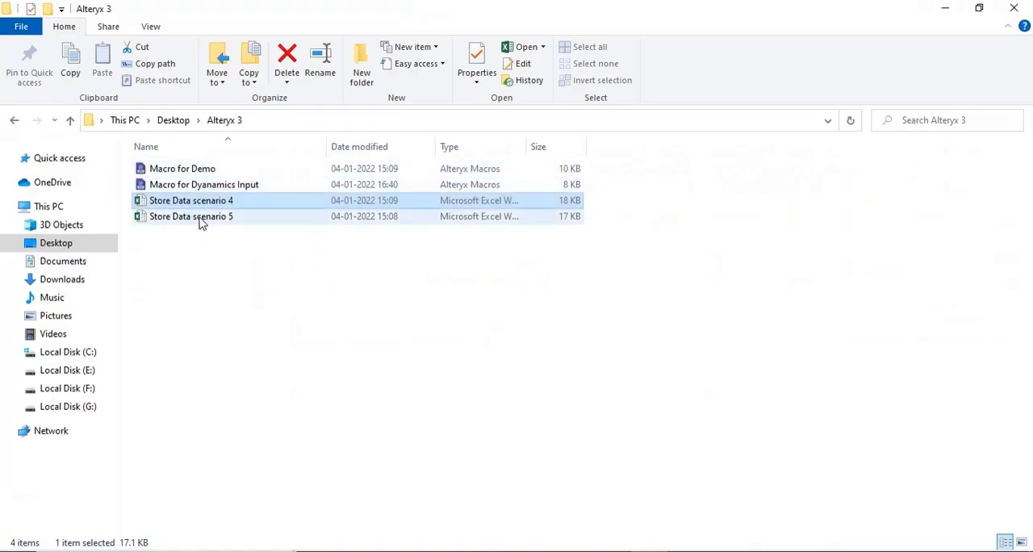
Open the Store Data scenario 5 workbook from the Alteryx 3 folder and highlight its Segment and Country records in A2:B6
{"action": "double_click", "coordinate": [198, 216]}
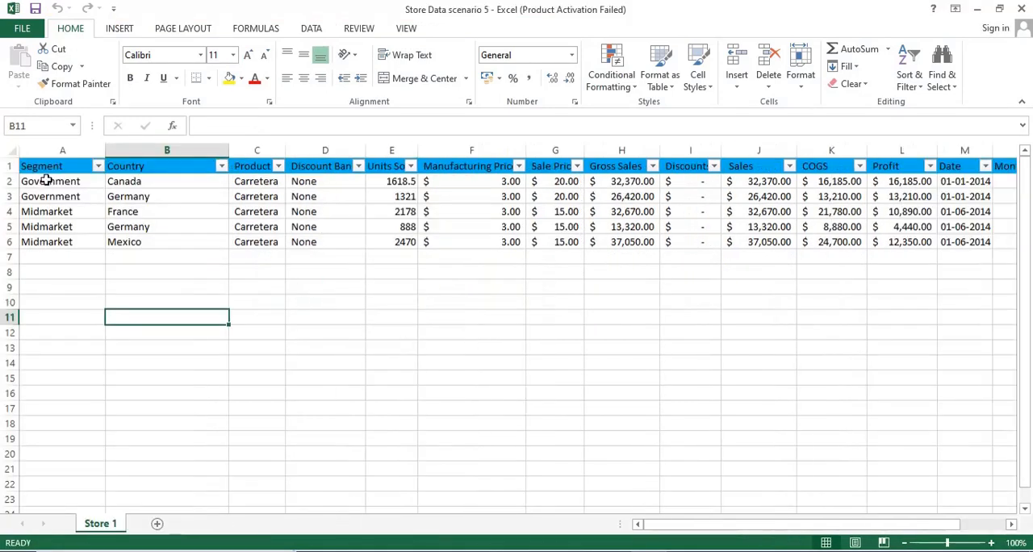
{"action": "left_click_drag", "start_coordinate": [46, 179], "coordinate": [203, 233]}
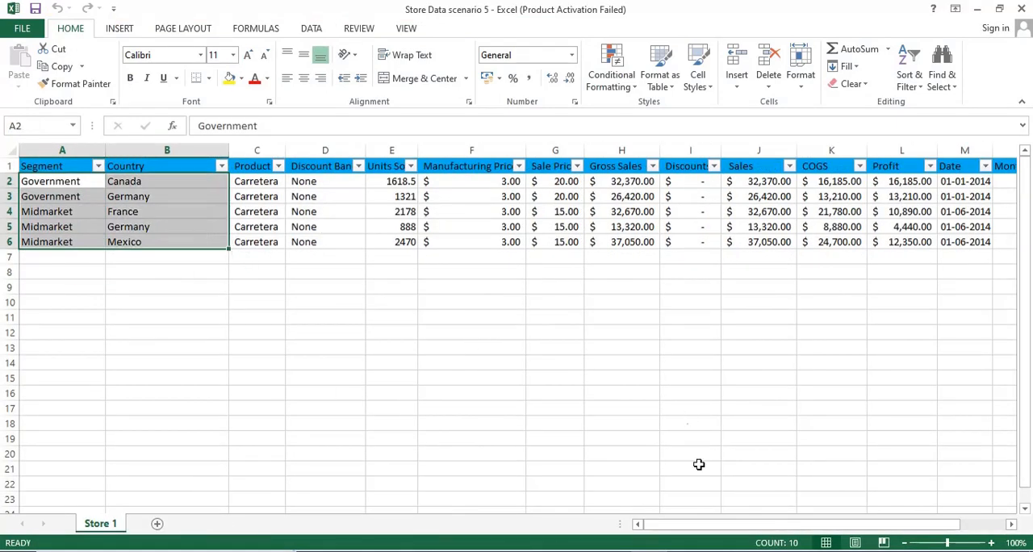
Switch back to Alteryx Designer and check the combined Browse records against the rows of both source workbooks
{"action": "left_click", "coordinate": [721, 498]}
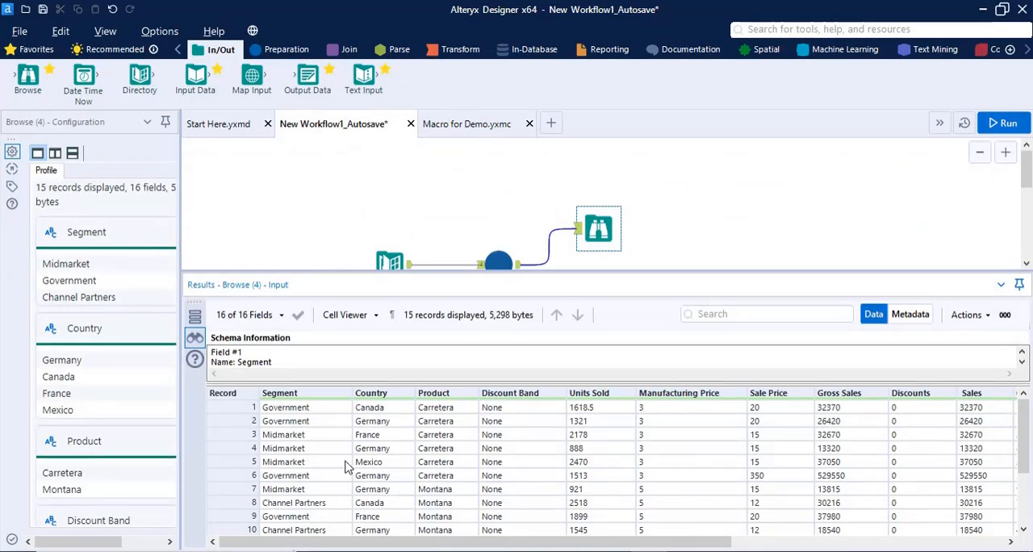
{"action": "scroll", "coordinate": [346, 466], "scroll_direction": "down", "scroll_amount": 3}
{"action": "scroll", "coordinate": [349, 468], "scroll_direction": "up", "scroll_amount": 3}
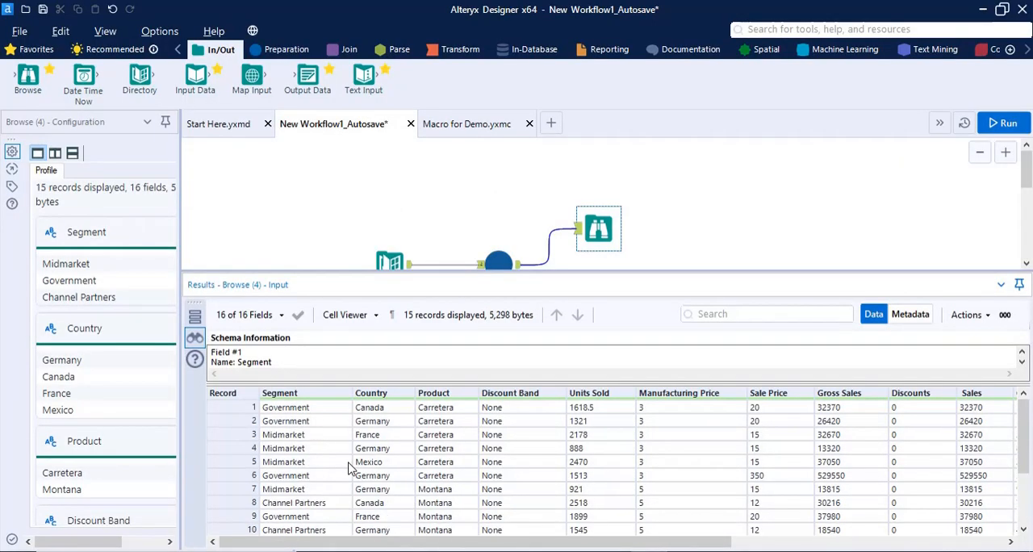